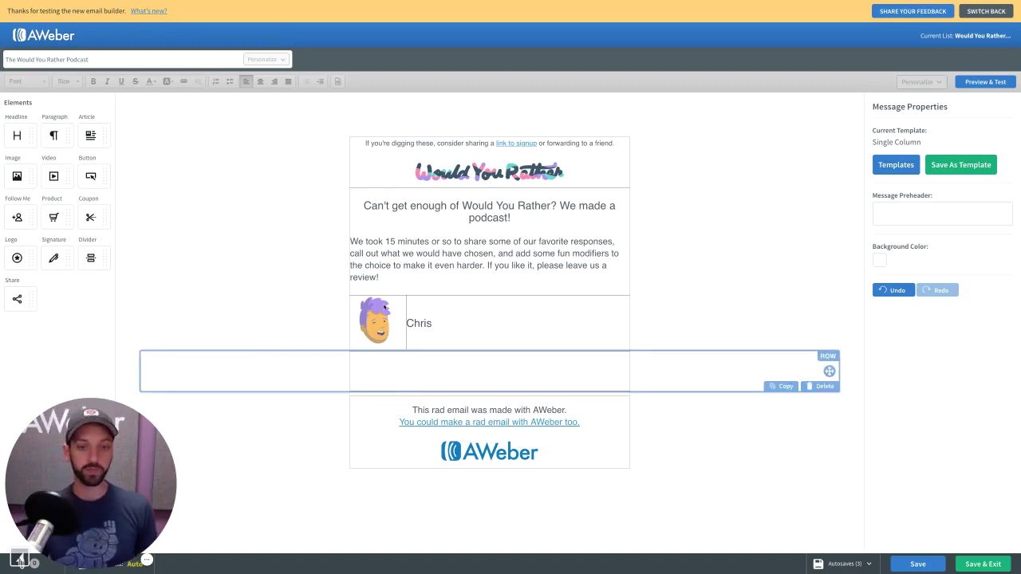
Insert a row under the intro paragraph, split it into two columns, and drop an Image block in the left one.
left_click(486, 246)
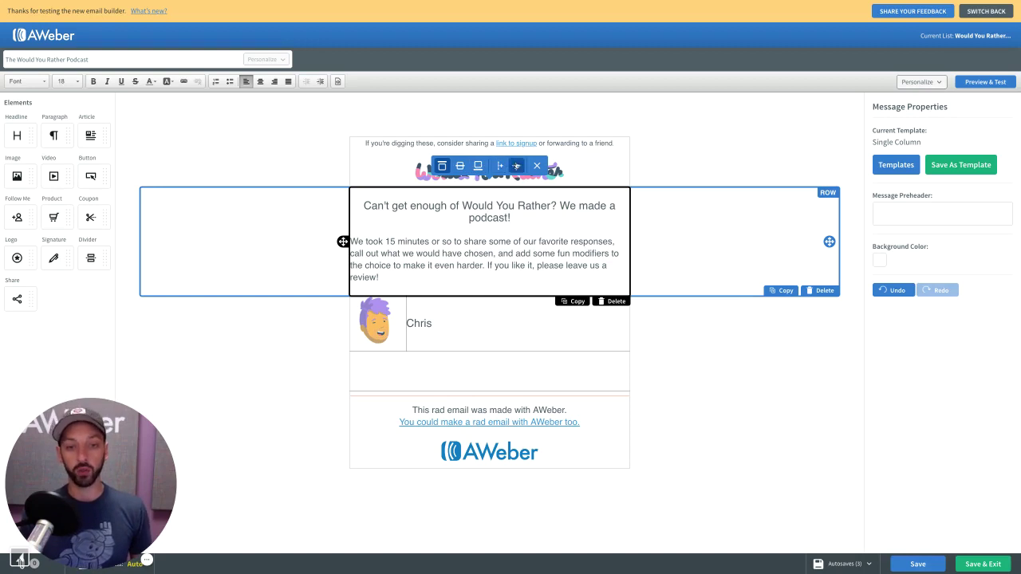
left_click(517, 166)
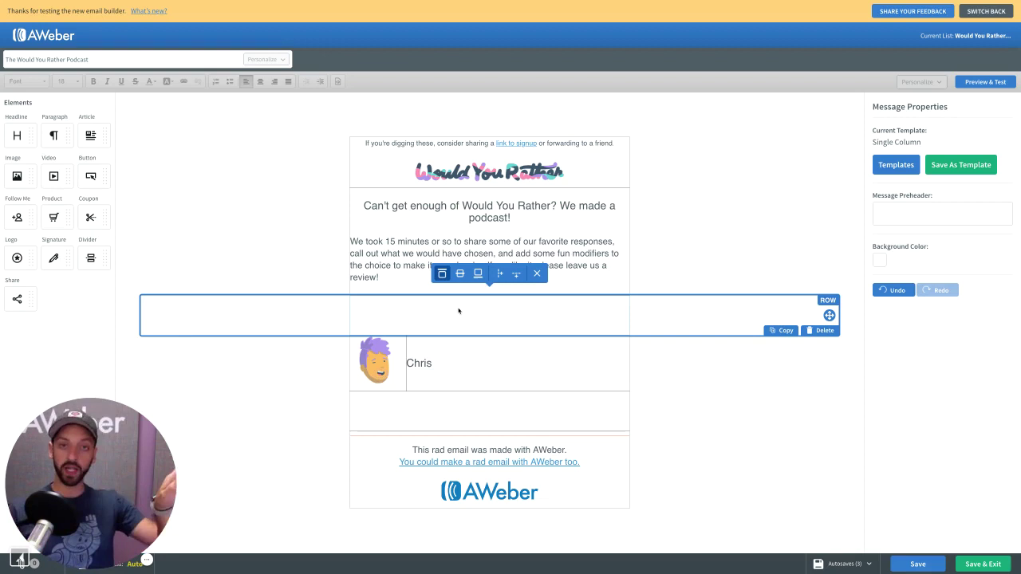
left_click(500, 273)
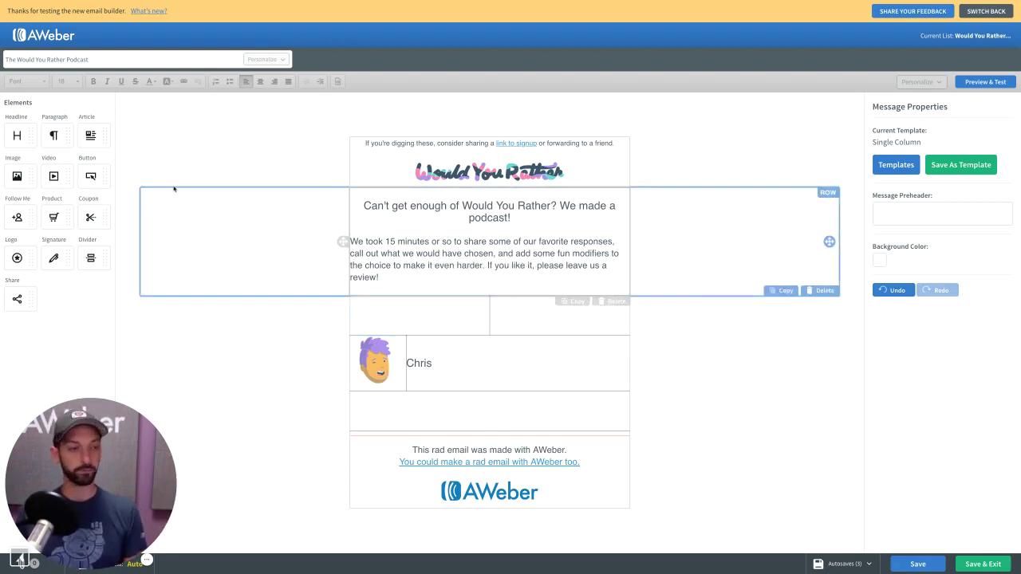
left_click_drag(17, 175, 379, 316)
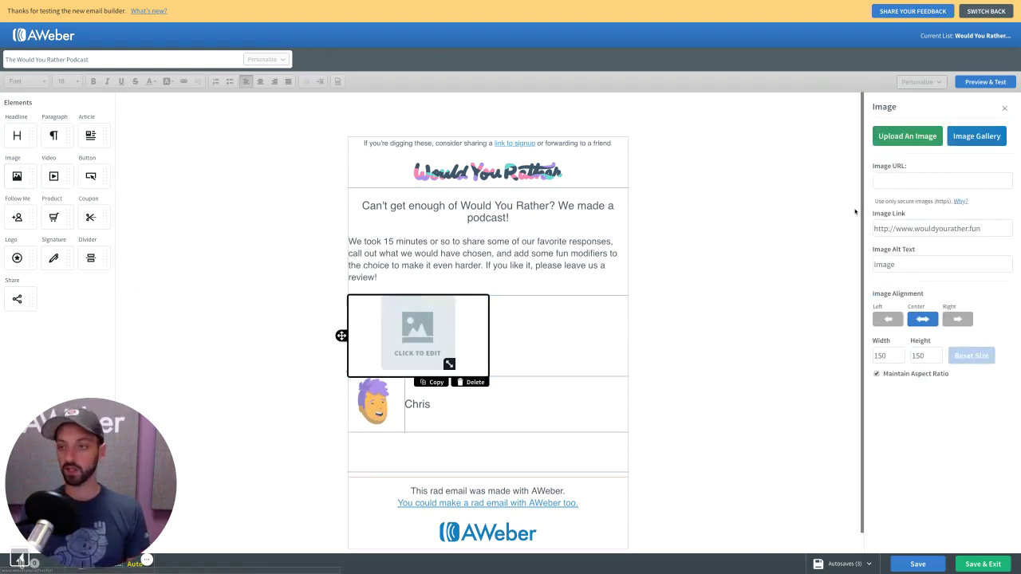
Insert the Would You Rather artwork from the image gallery and set its height to 120.
left_click(975, 138)
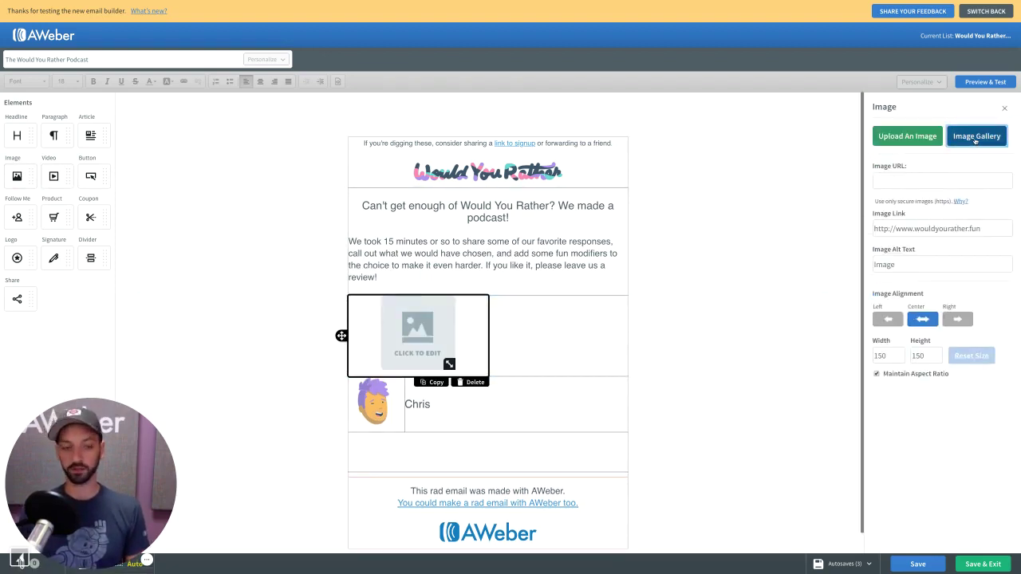
mouse_move(331, 300)
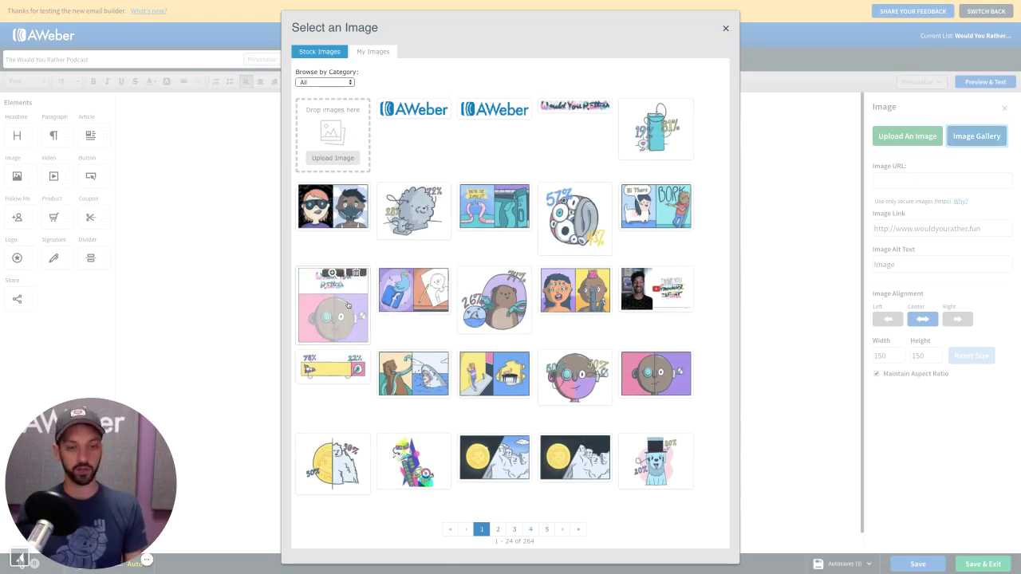
left_click(348, 305)
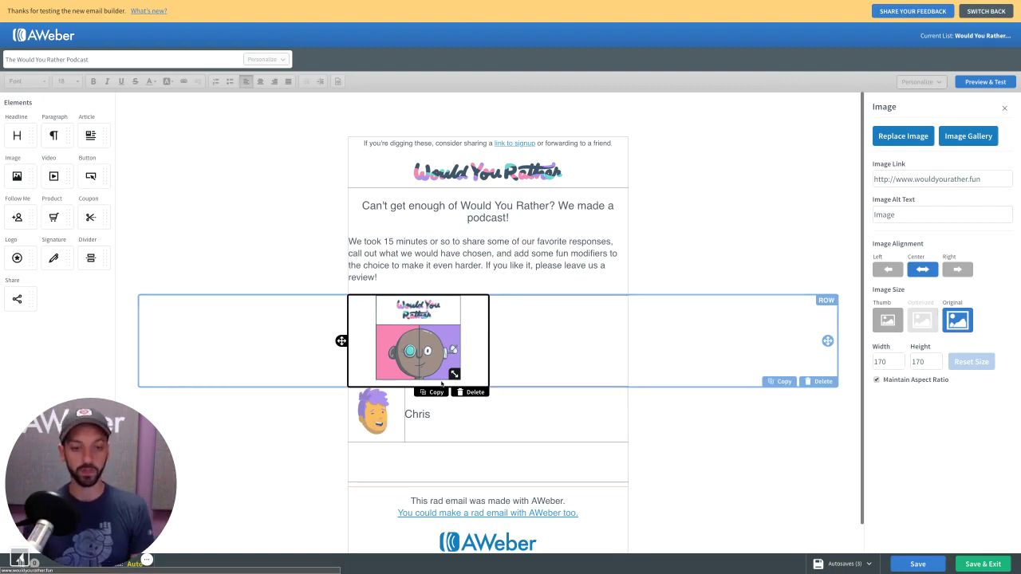
double_click(878, 361)
key("Tab")
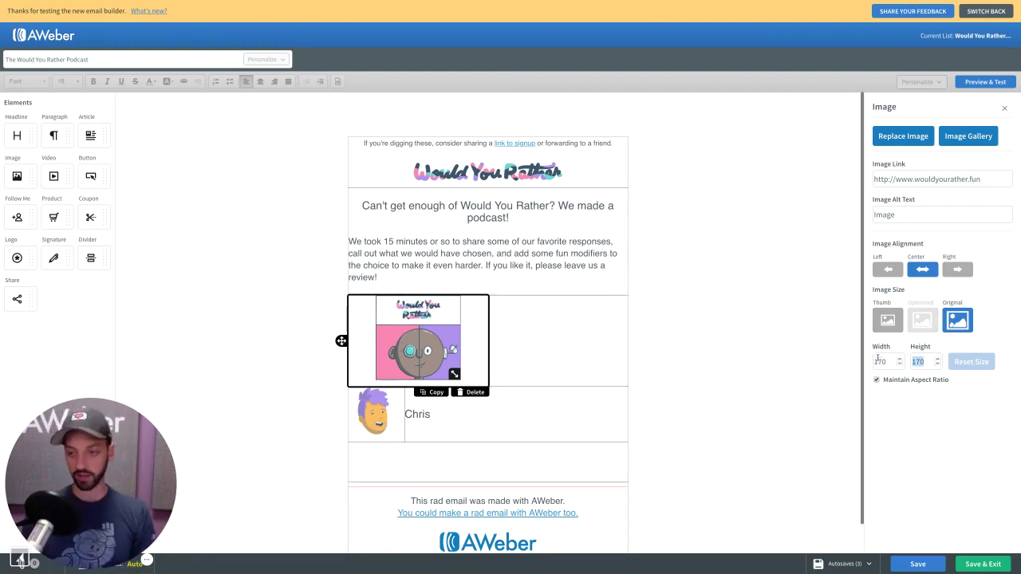
type("120")
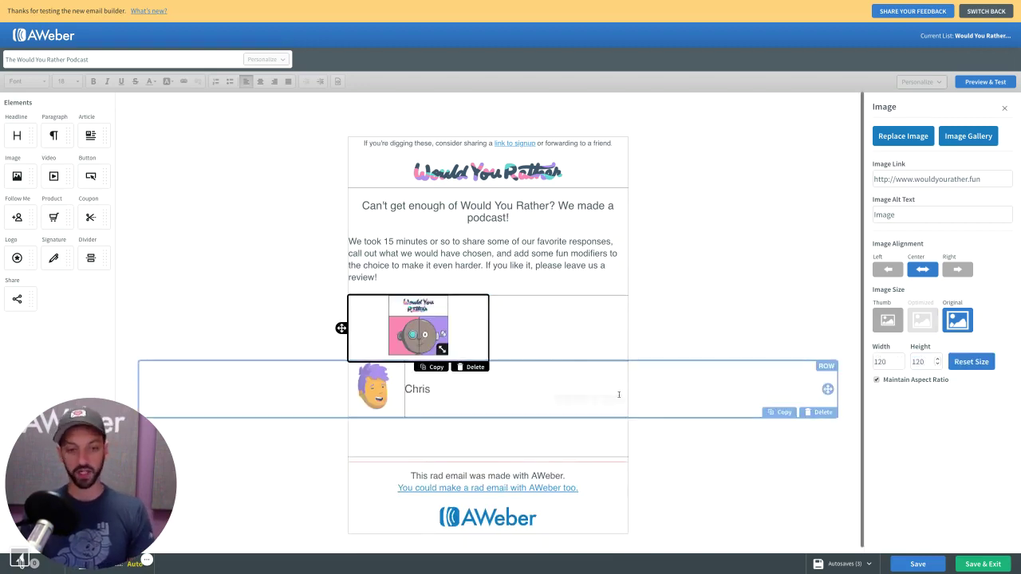
Narrow the artwork's column and place a Paragraph block in the right column.
left_click(489, 327)
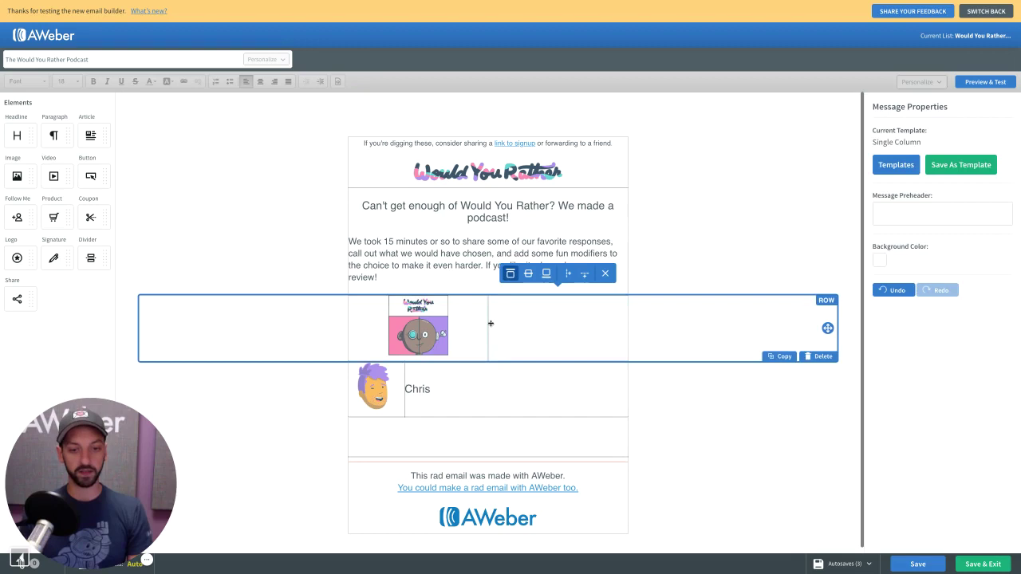
left_click_drag(480, 323, 417, 327)
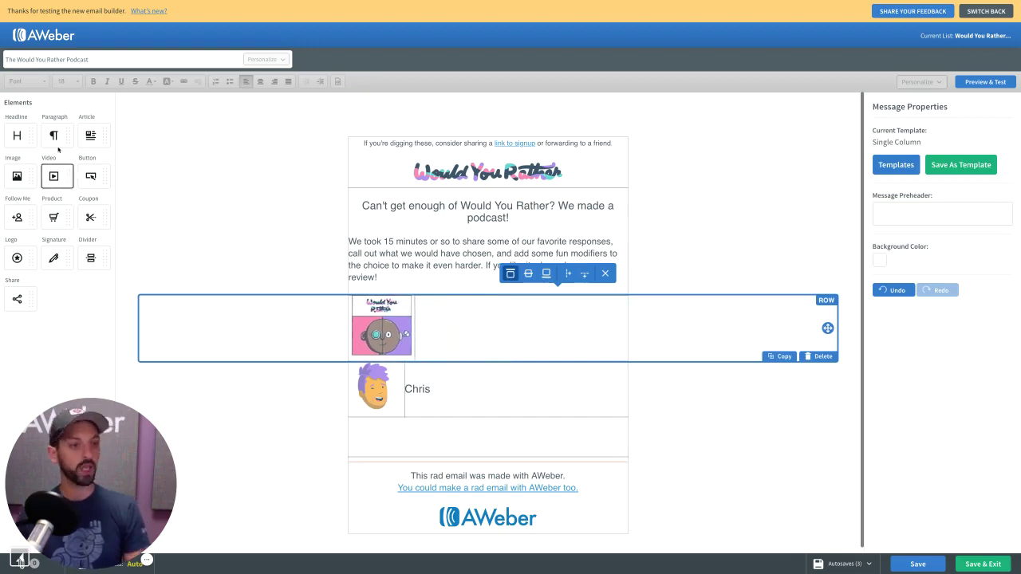
left_click_drag(53, 136, 445, 317)
Write 'Would You Rather Episode 1' in the text block and set it to font size 18.
left_click(435, 302)
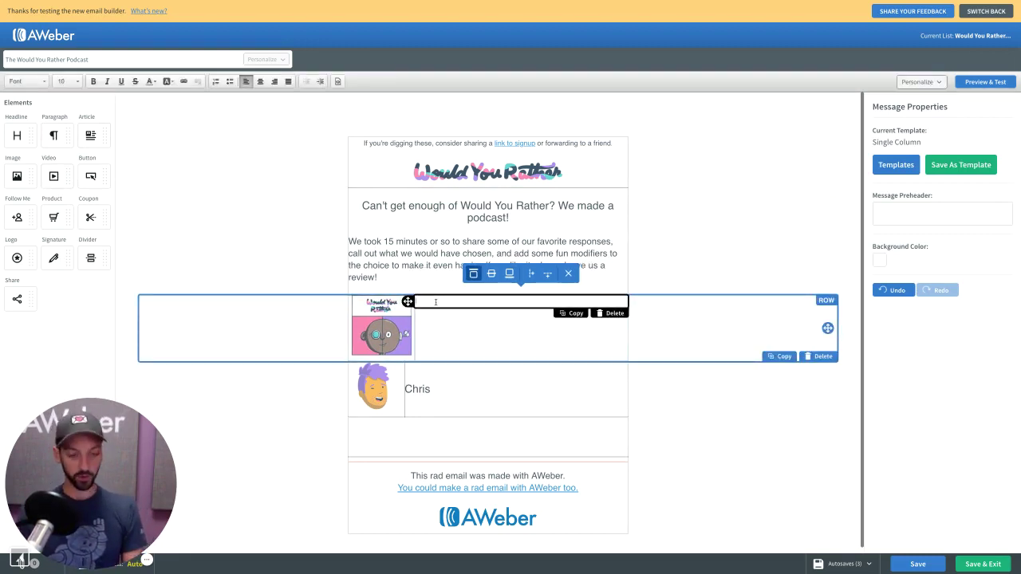
type("Would You")
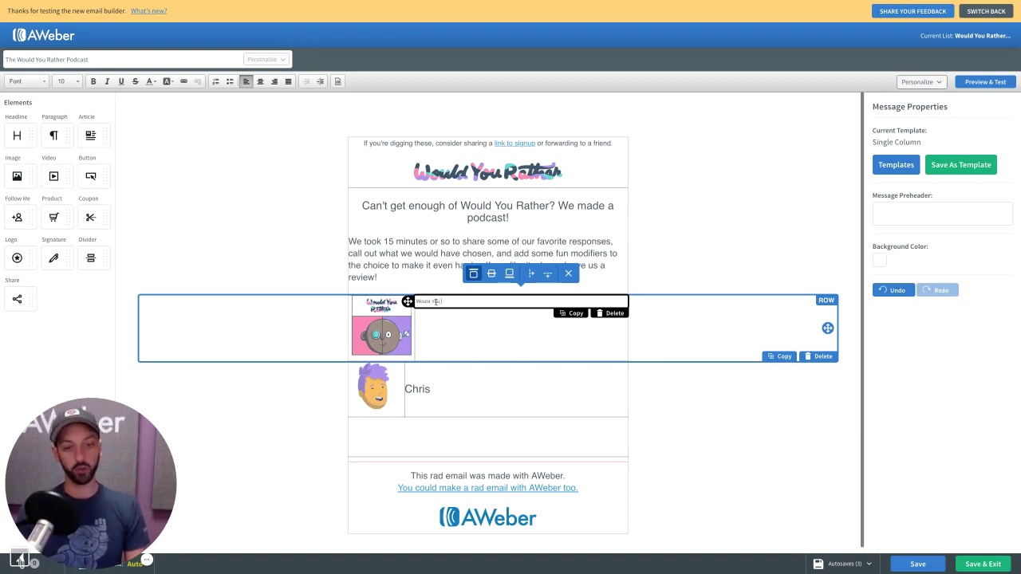
type(" Rather Episode 1")
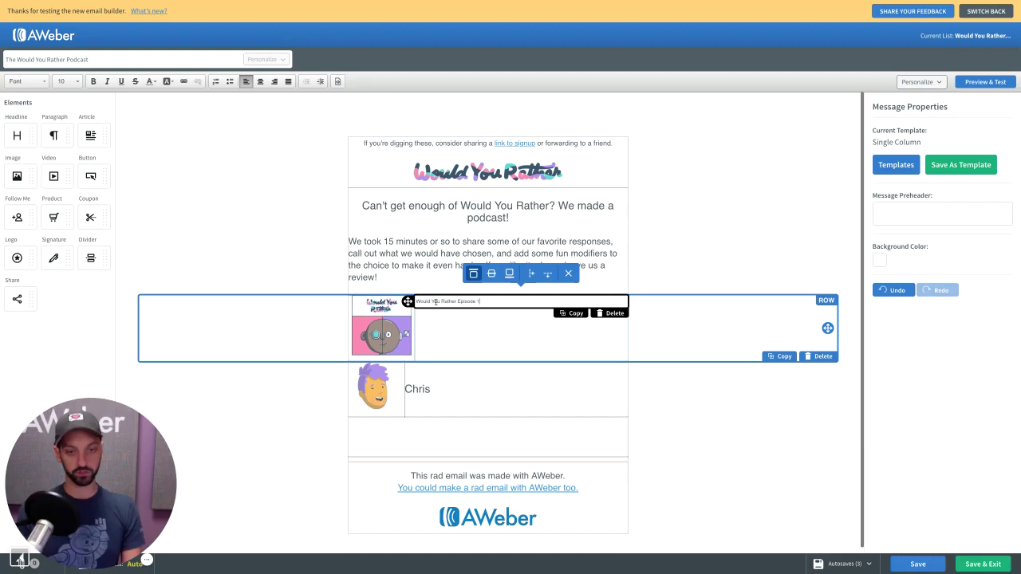
triple_click(436, 302)
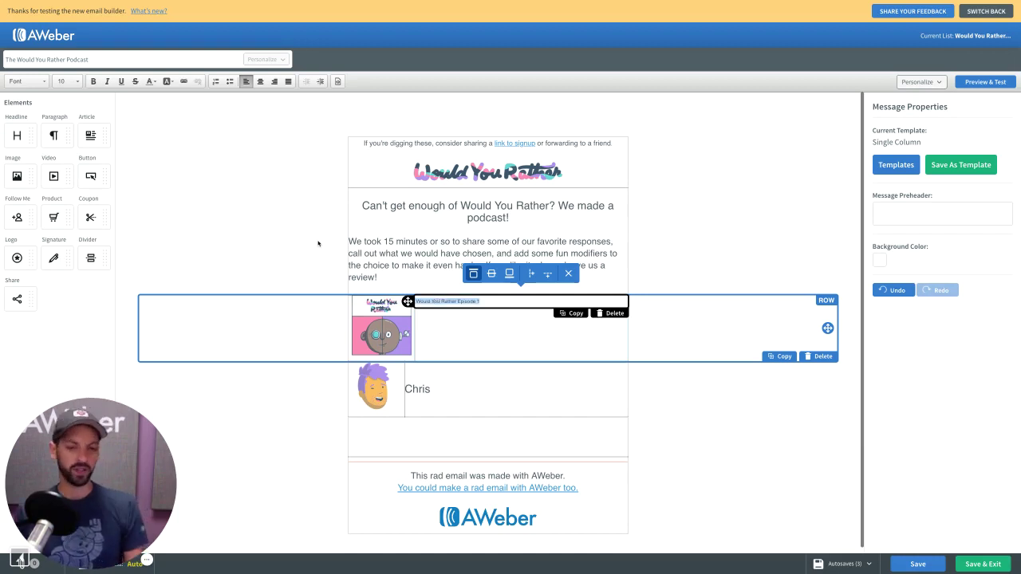
left_click(64, 84)
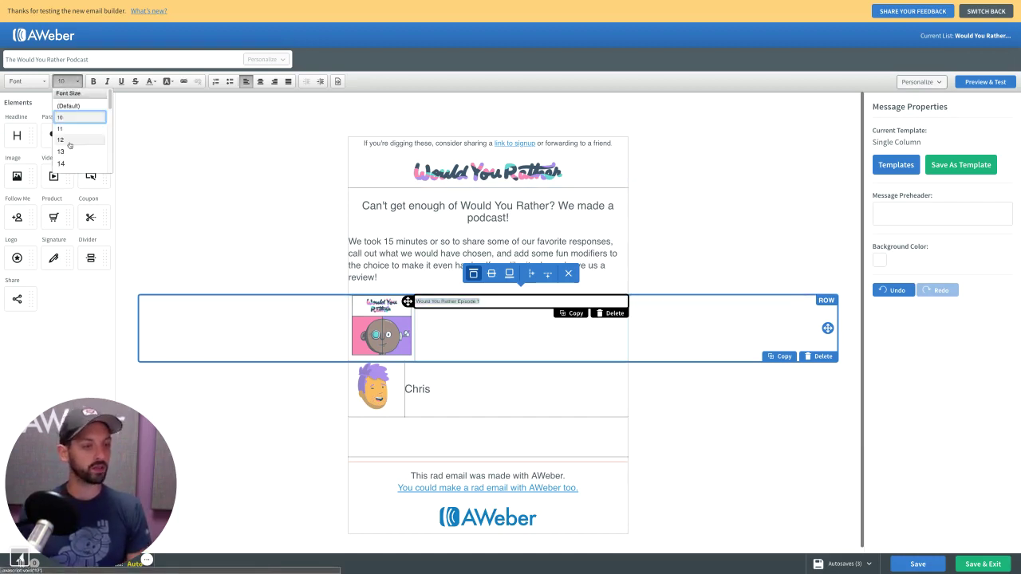
scroll(70, 144, "down", 3)
left_click(71, 167)
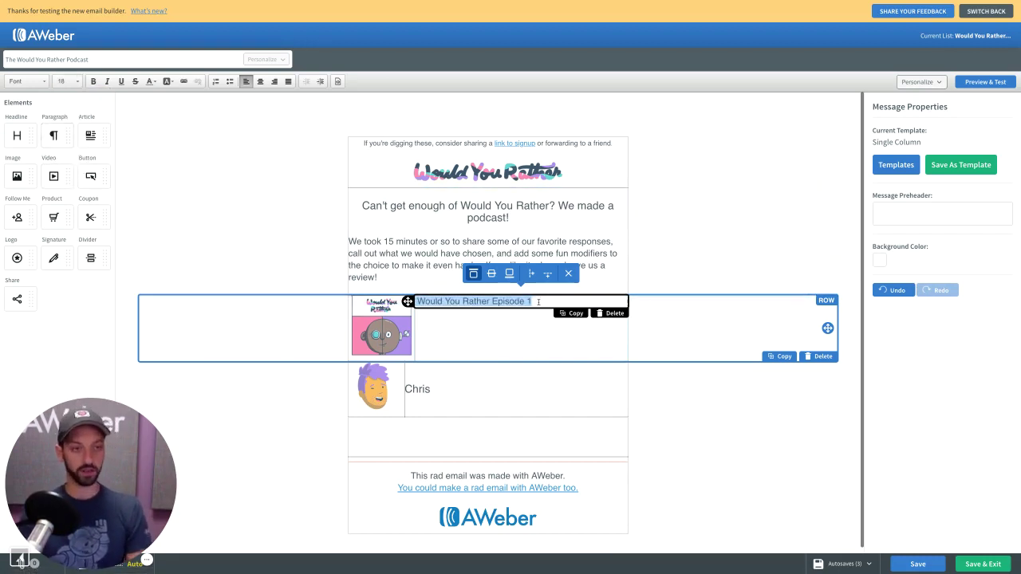
left_click(184, 81)
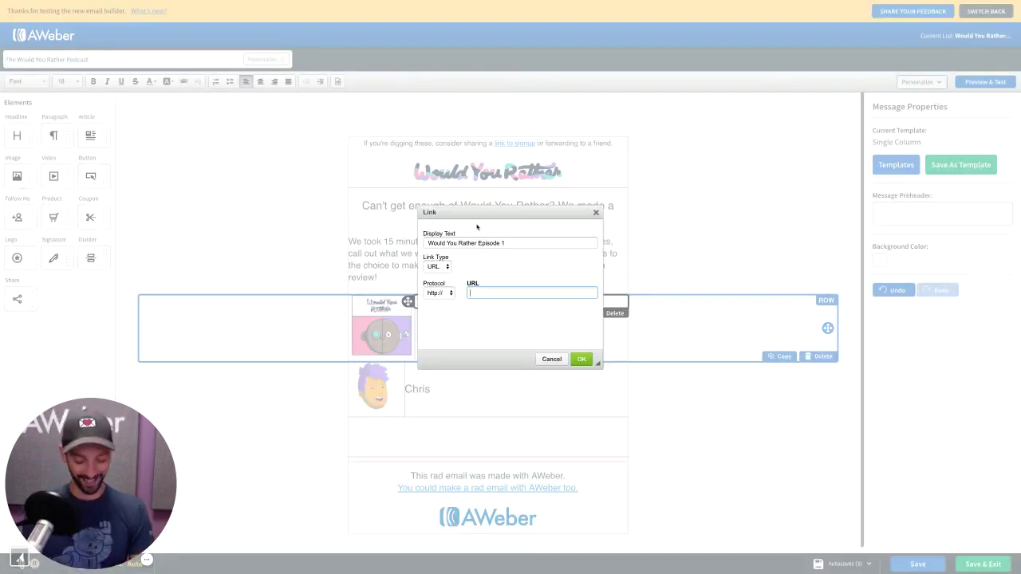
type("www")
type(".w")
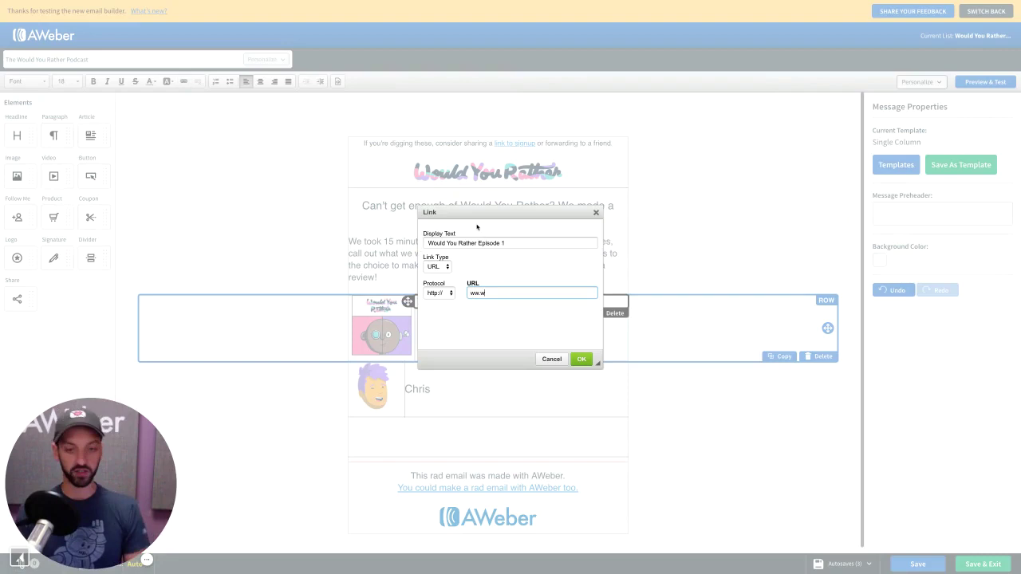
type("oul")
type("w.wouldyou")
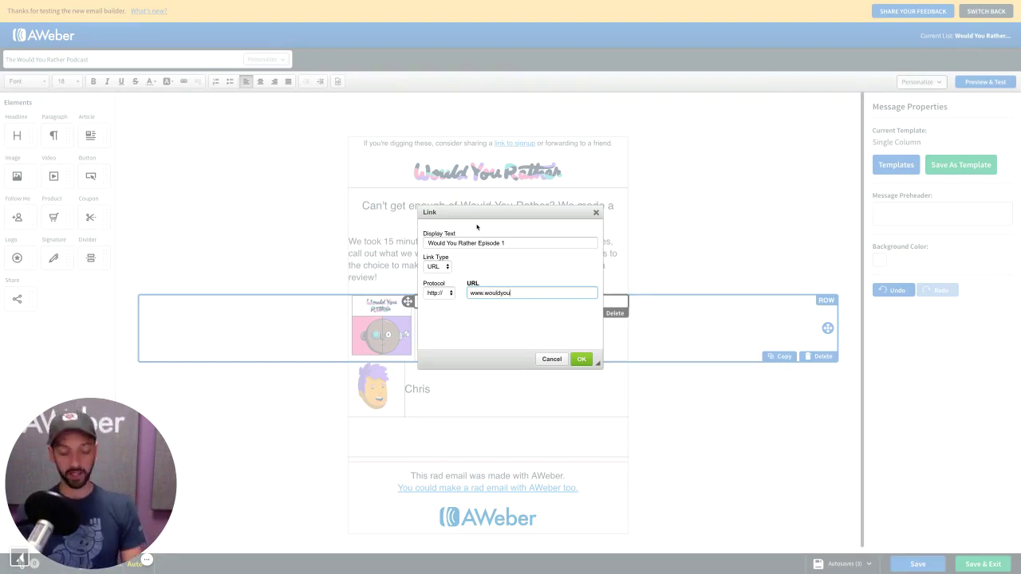
type("rather.fun")
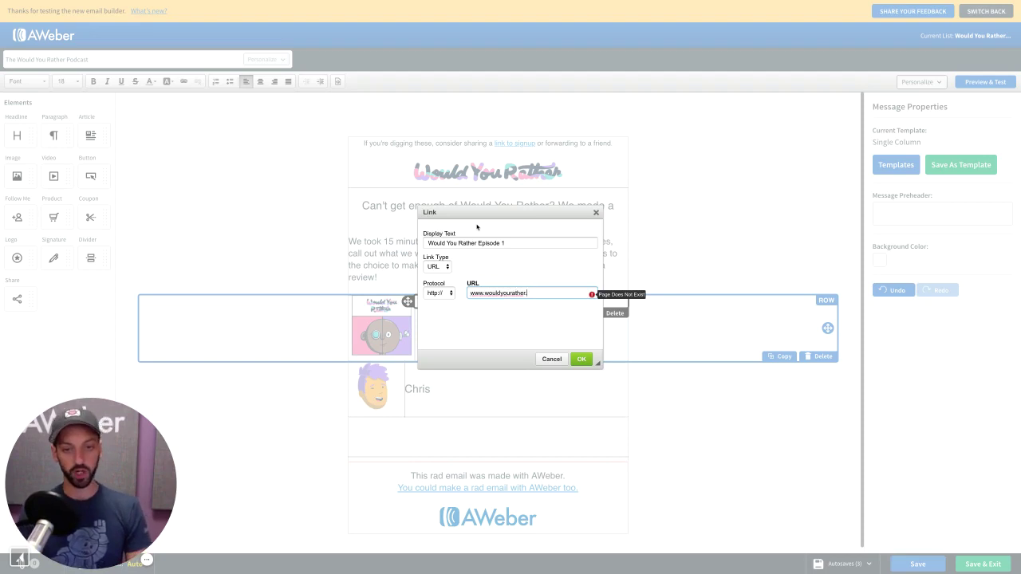
left_click(581, 359)
left_click(547, 303)
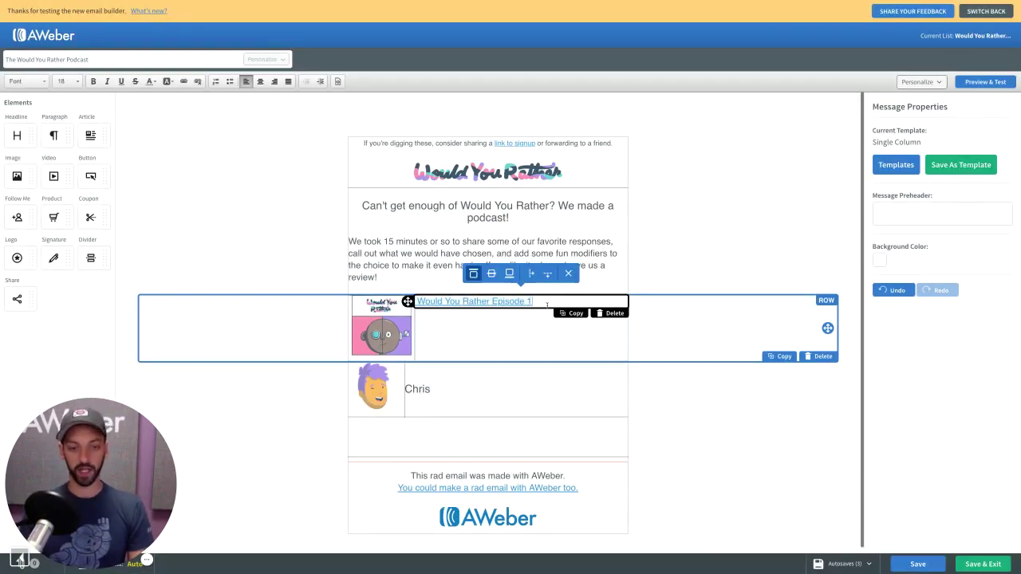
Add the line 'A really fun one | 17min' under the title, italic at size 16.
key("Return")
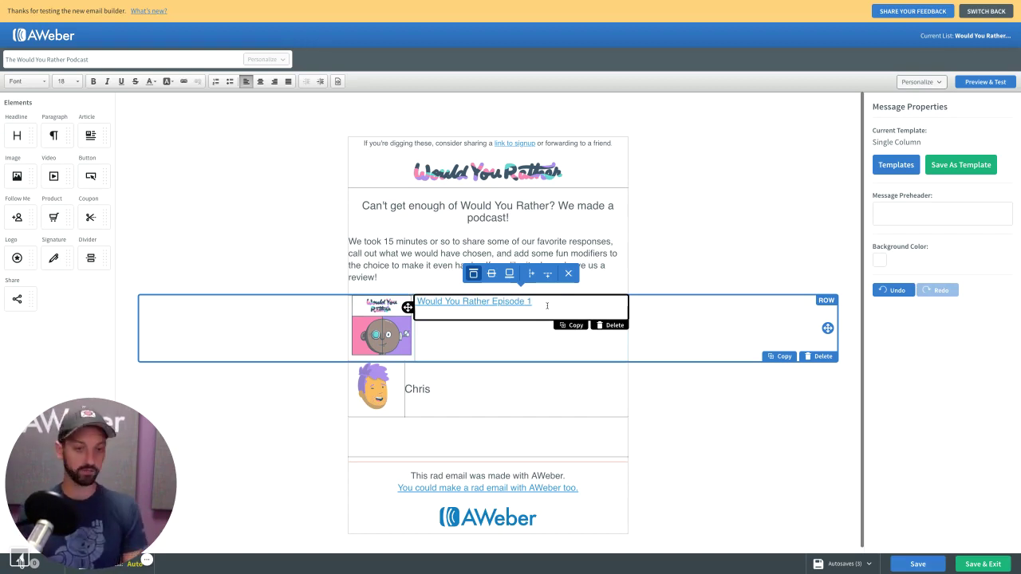
type("A really")
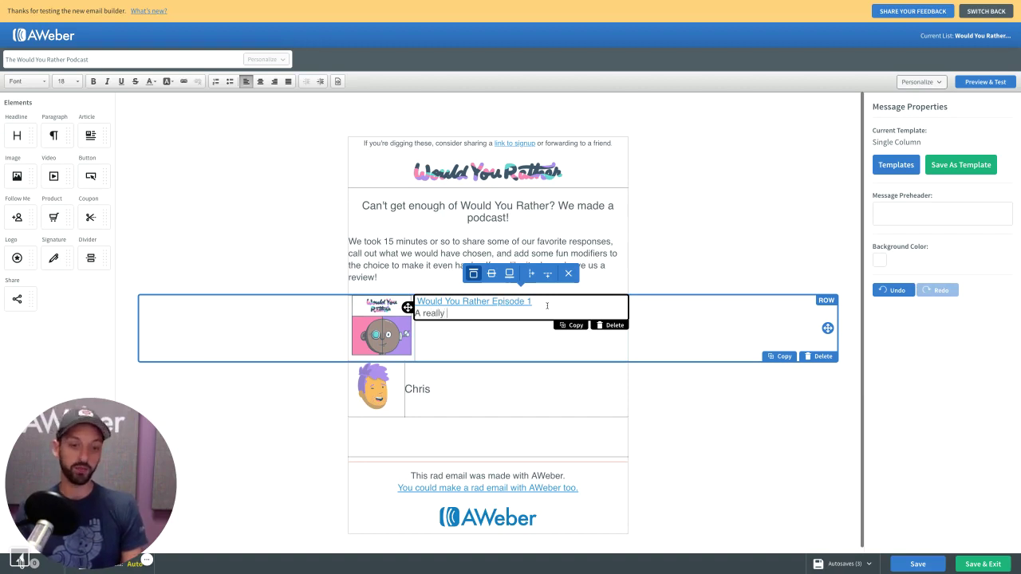
type(" fun one |")
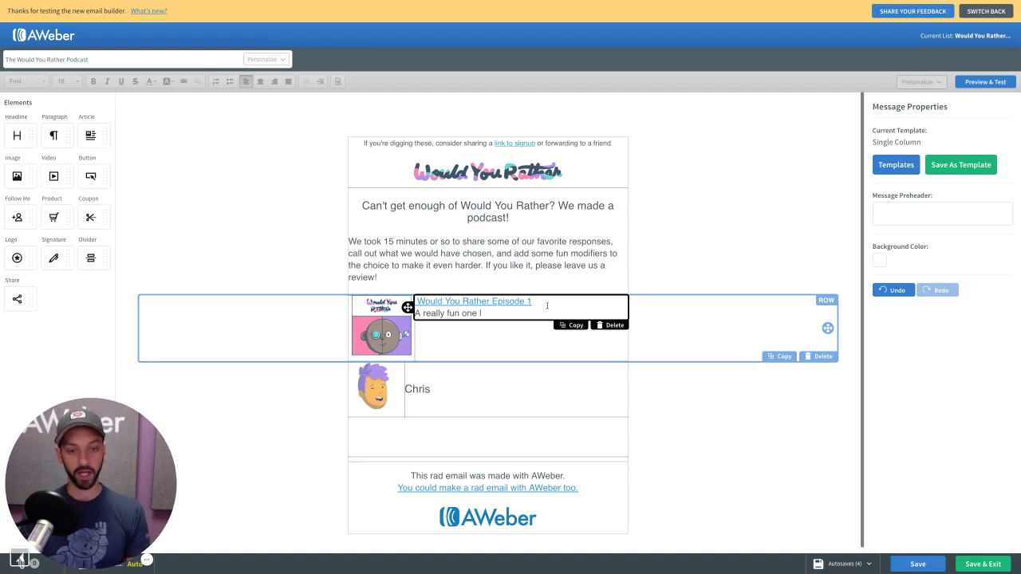
type("I")
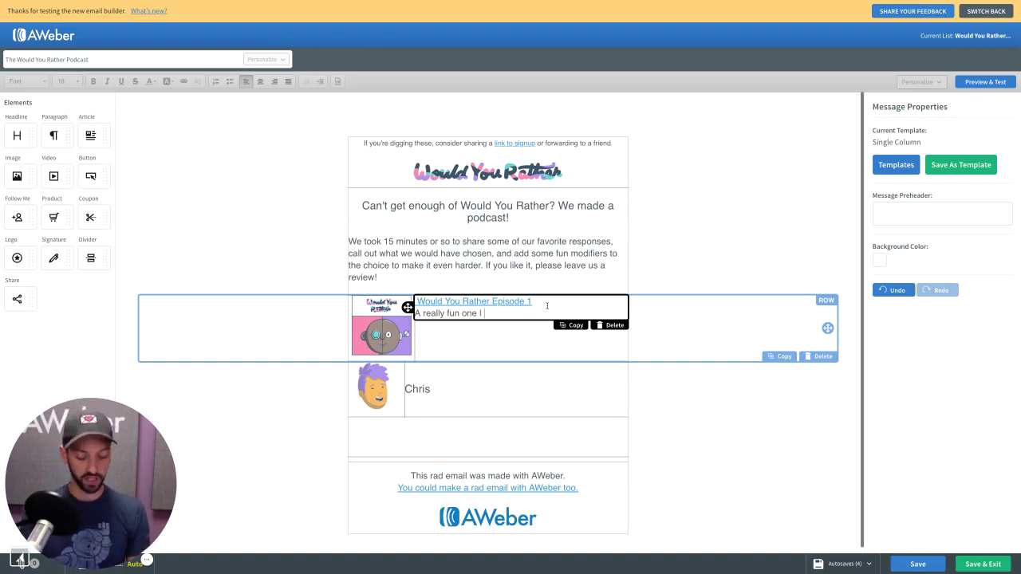
type(" 17min")
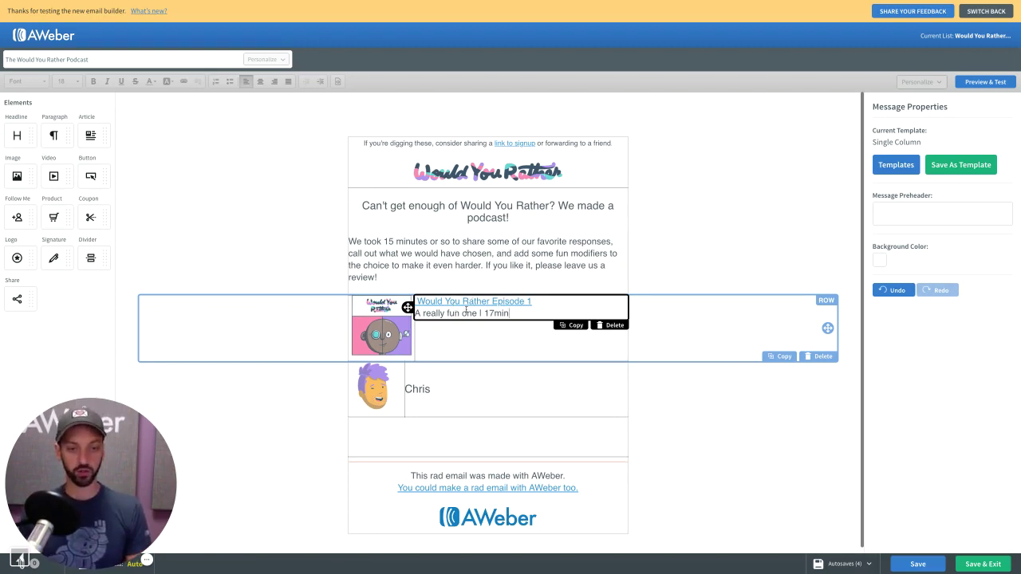
key("ctrl+a")
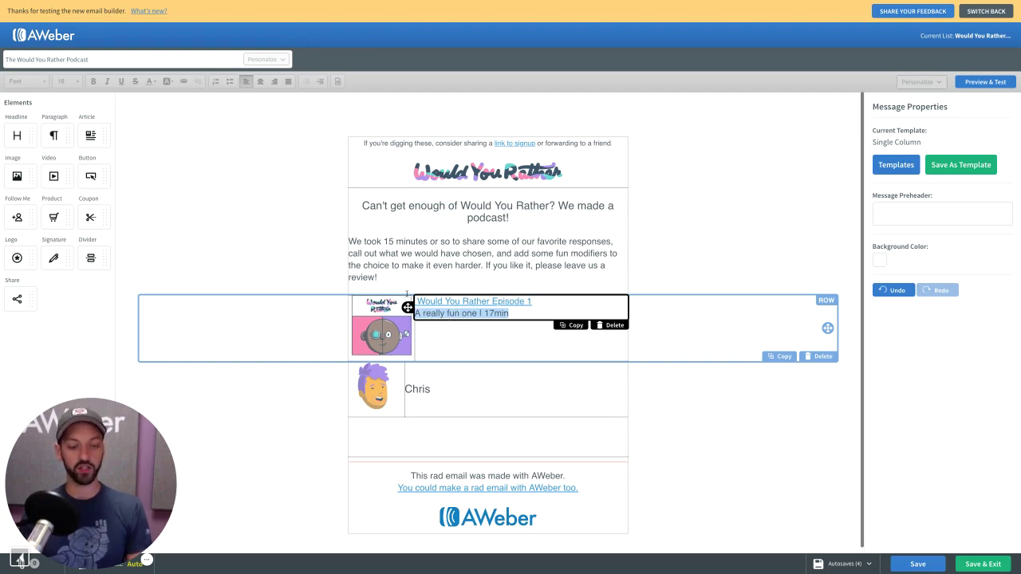
left_click(497, 315)
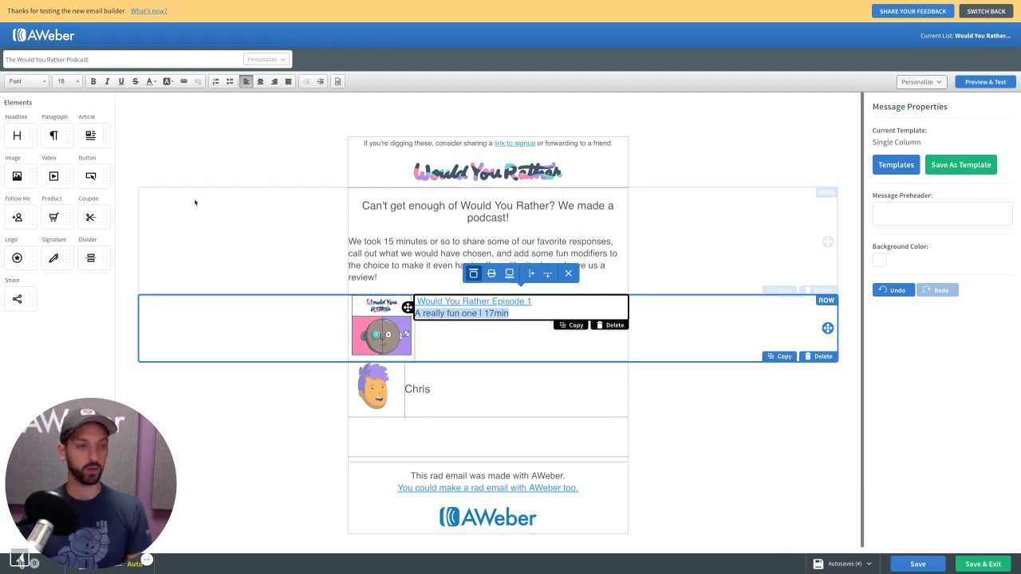
left_click(107, 81)
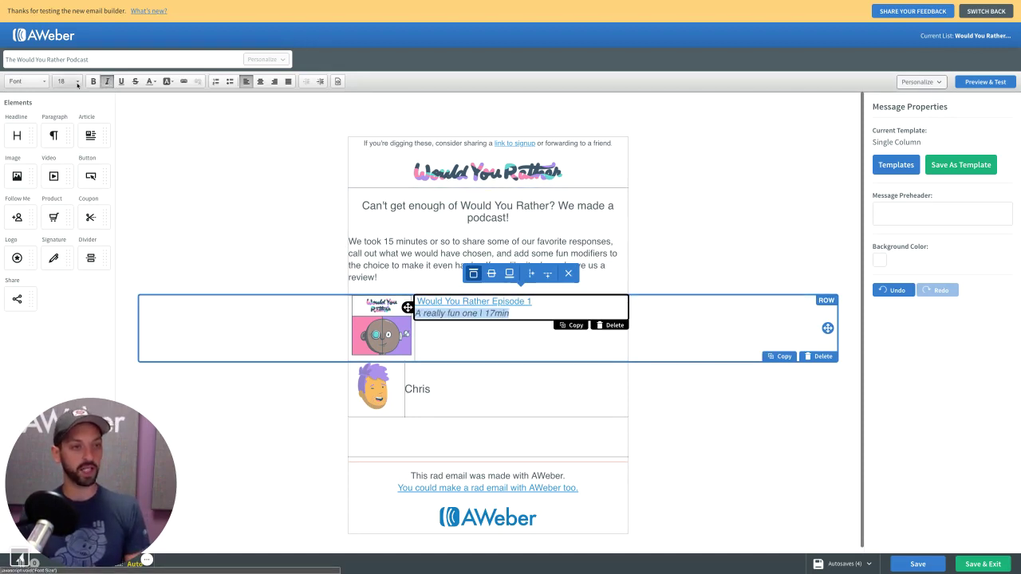
left_click(78, 82)
left_click(67, 112)
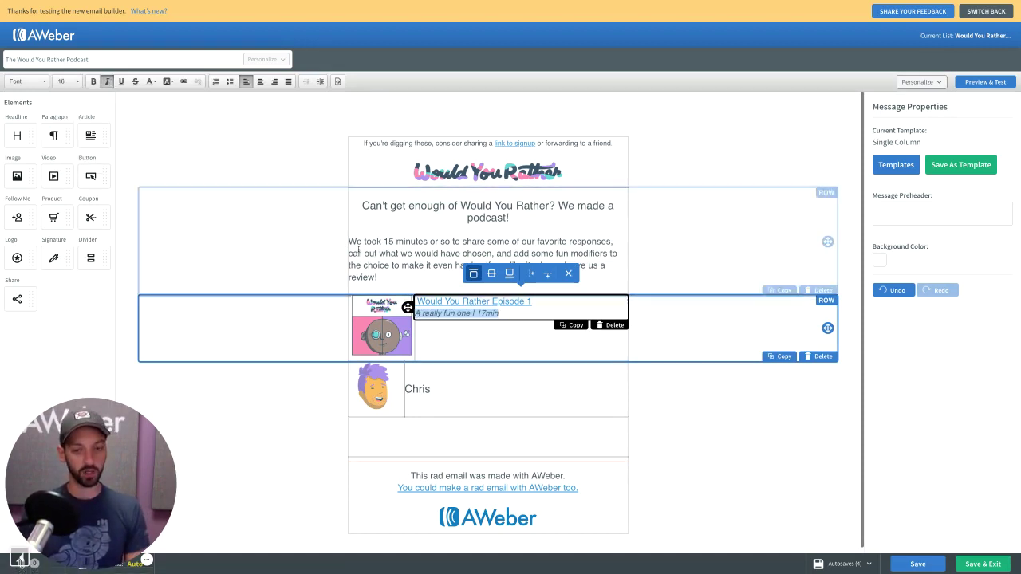
Make 'A really fun one' upright so only 17min stays italic, then preview the email.
left_click(486, 314)
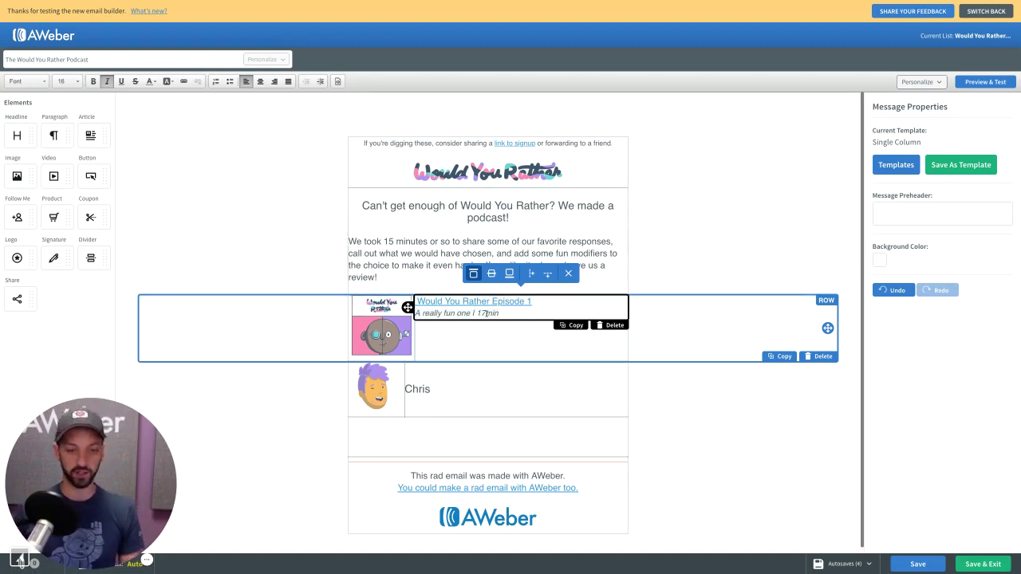
key("shift+Home")
key("ctrl+i")
left_click(488, 314)
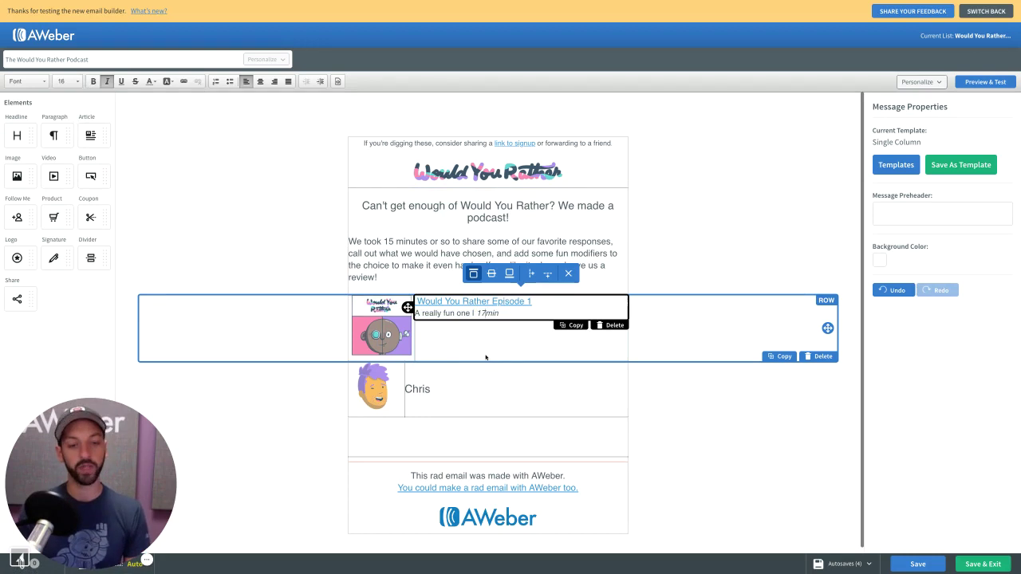
left_click(981, 83)
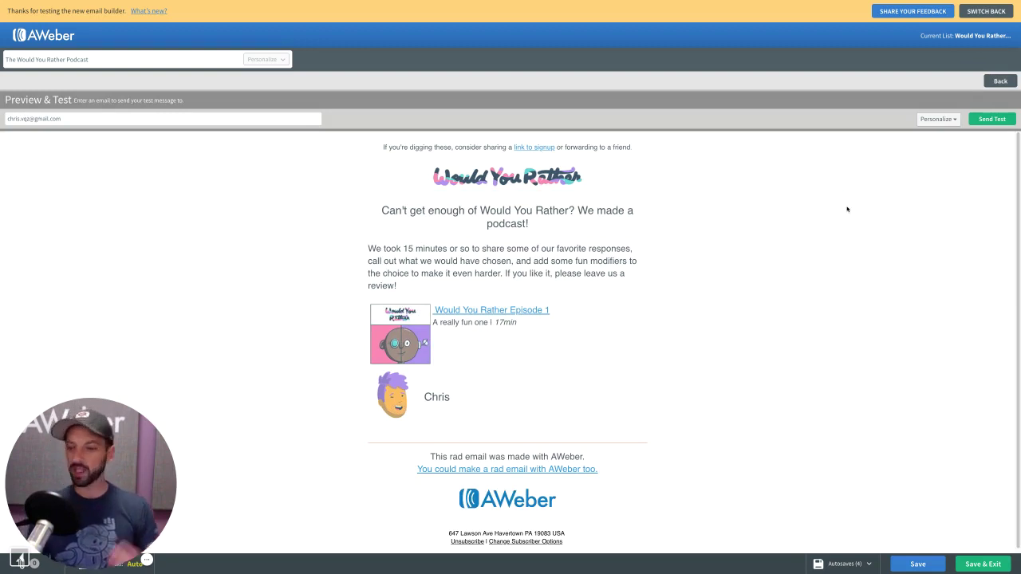
Apply Align Middle to the episode text block beside the artwork and preview the result.
left_click(1000, 80)
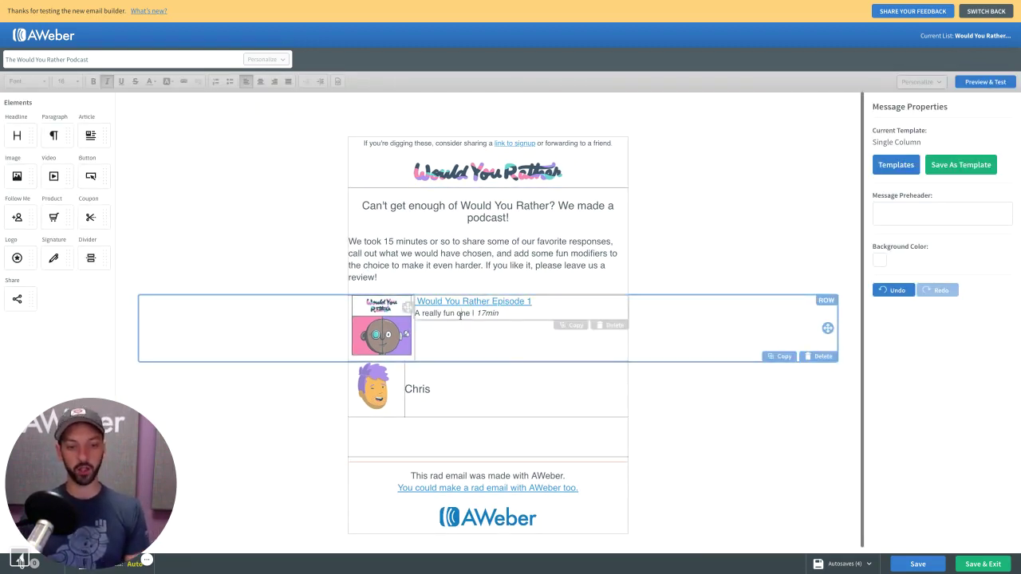
left_click(459, 316)
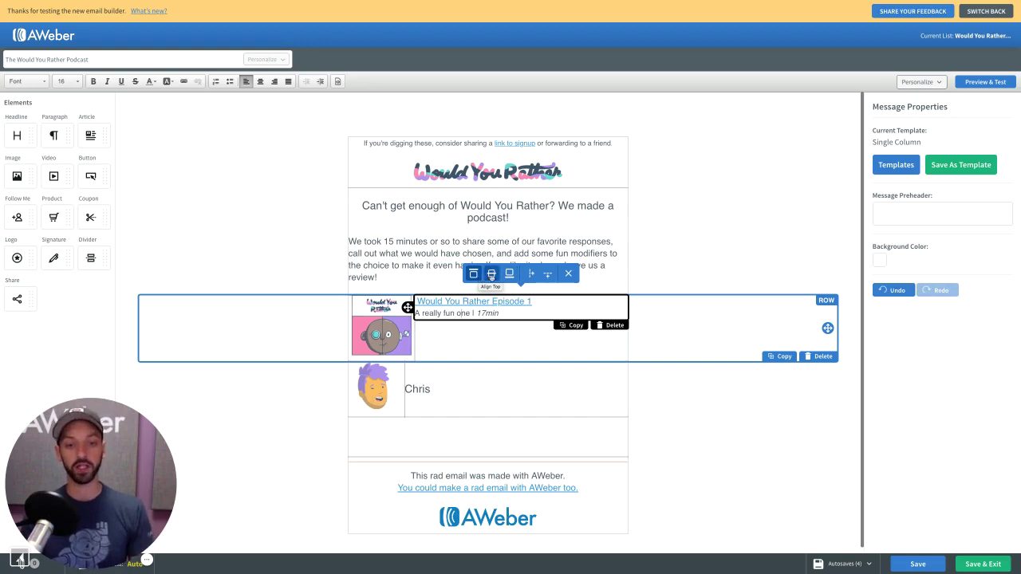
left_click(491, 274)
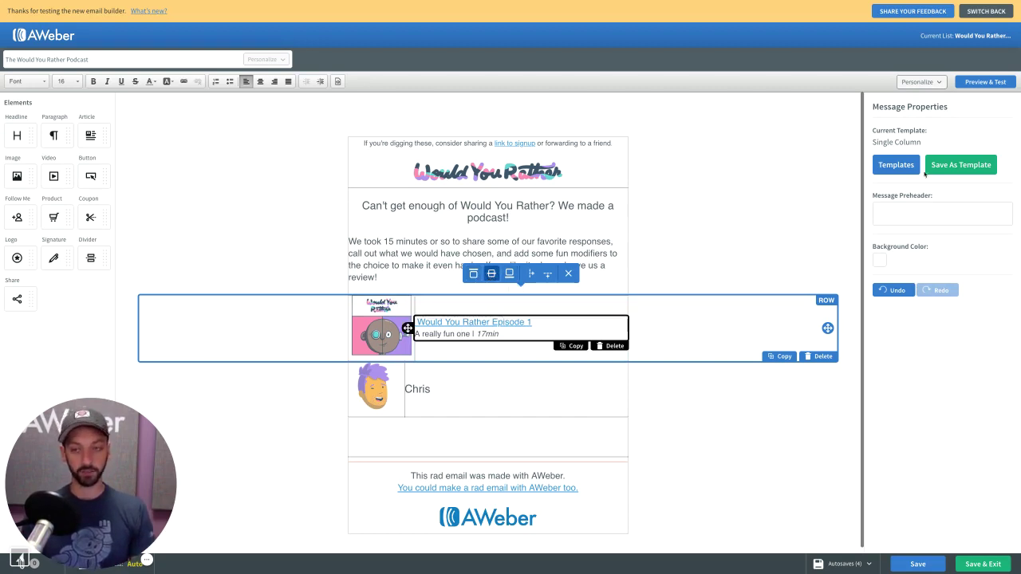
left_click(986, 83)
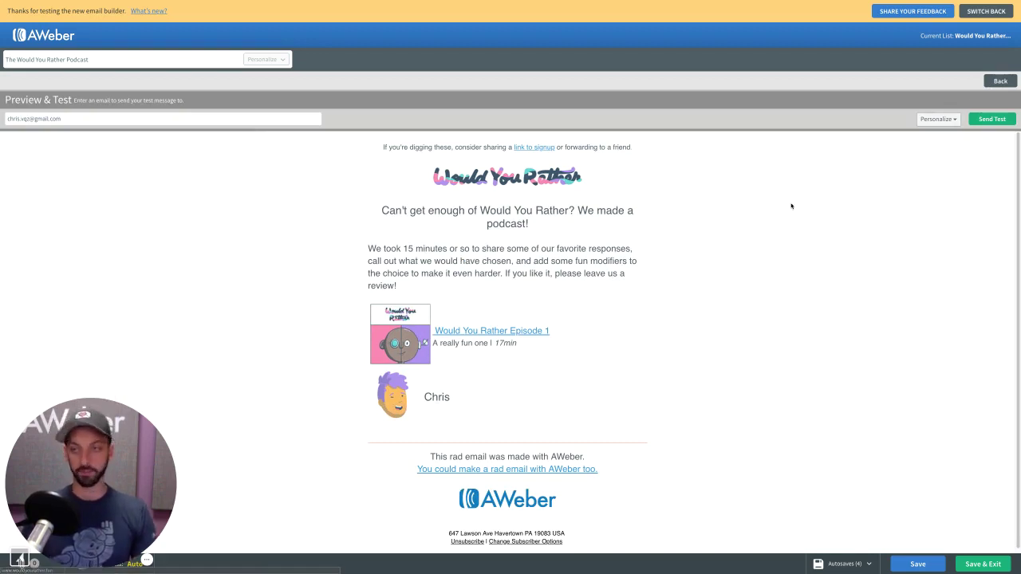
Reposition and widen the episode text column, re-center it vertically, and preview the row.
left_click(993, 80)
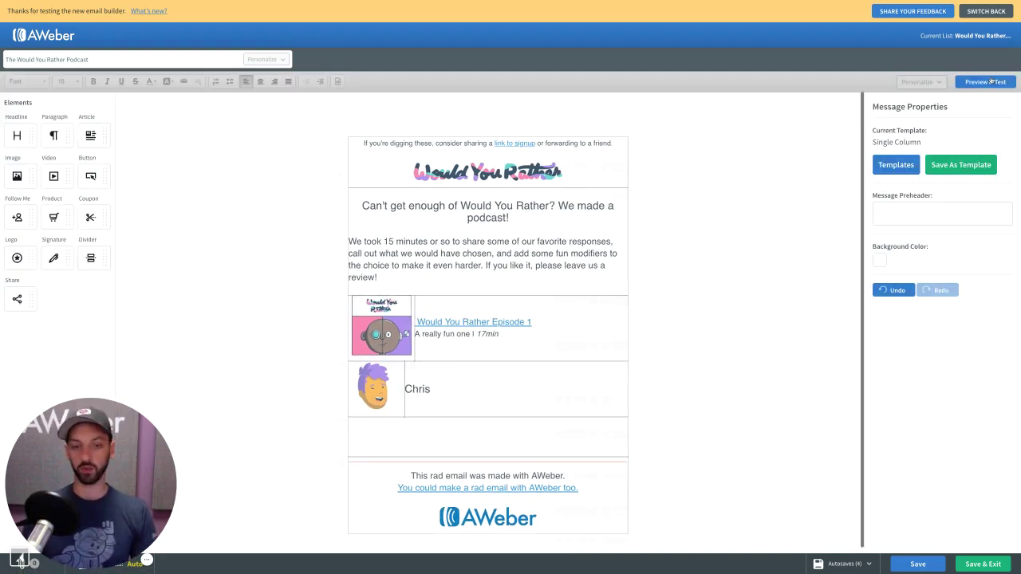
left_click(474, 301)
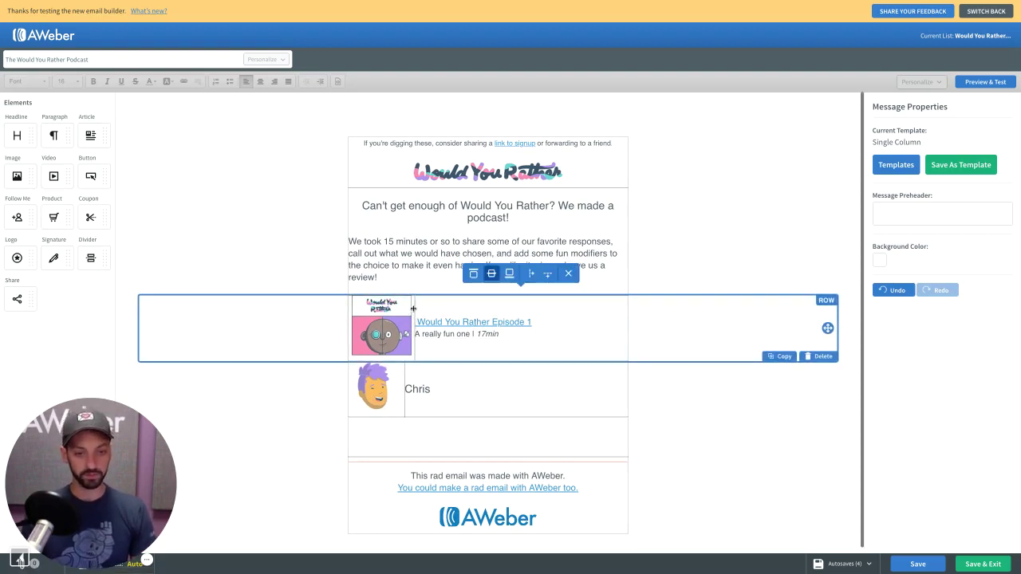
left_click(530, 273)
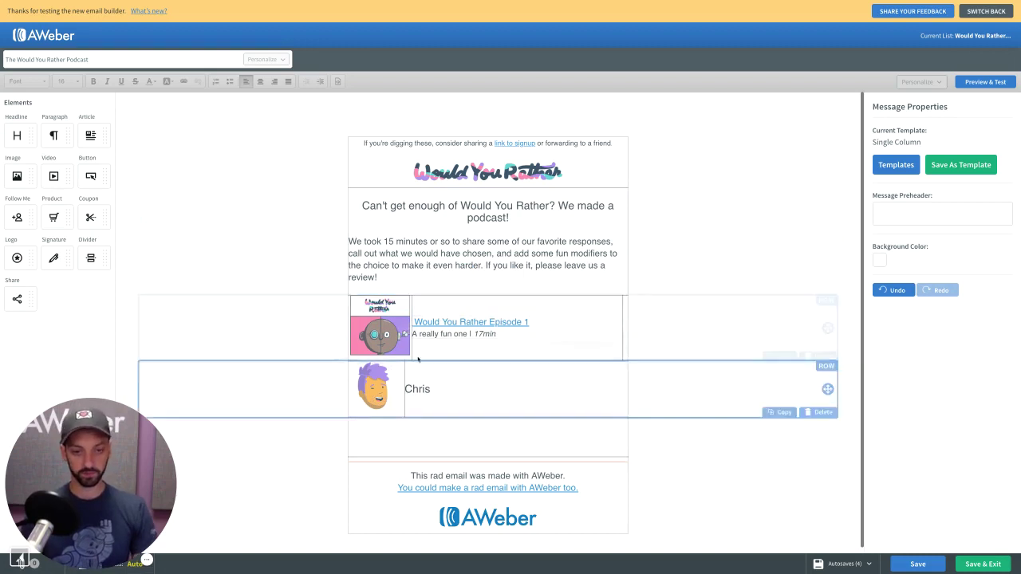
left_click_drag(406, 328, 595, 325)
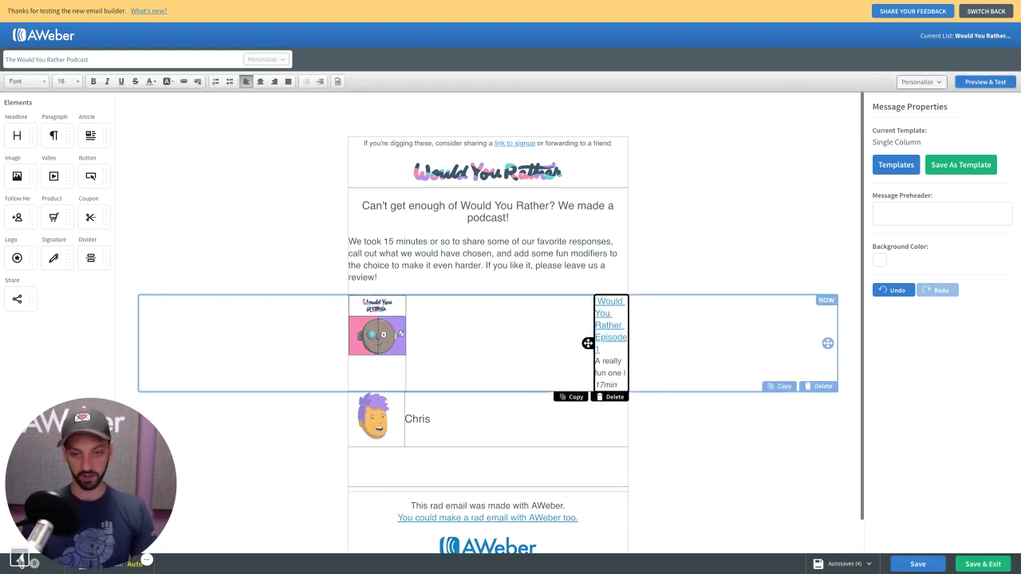
left_click(578, 328)
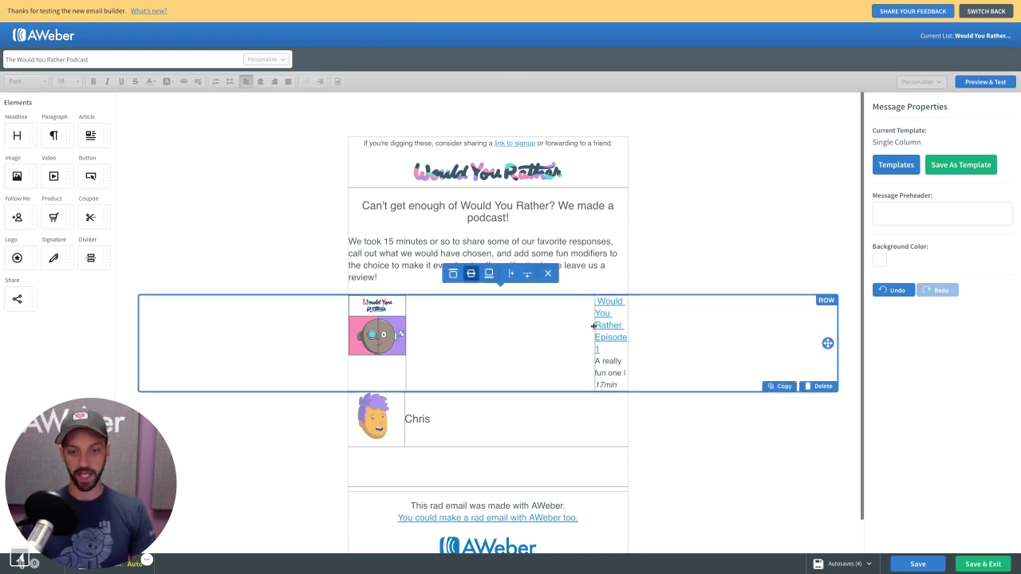
left_click_drag(595, 326, 416, 329)
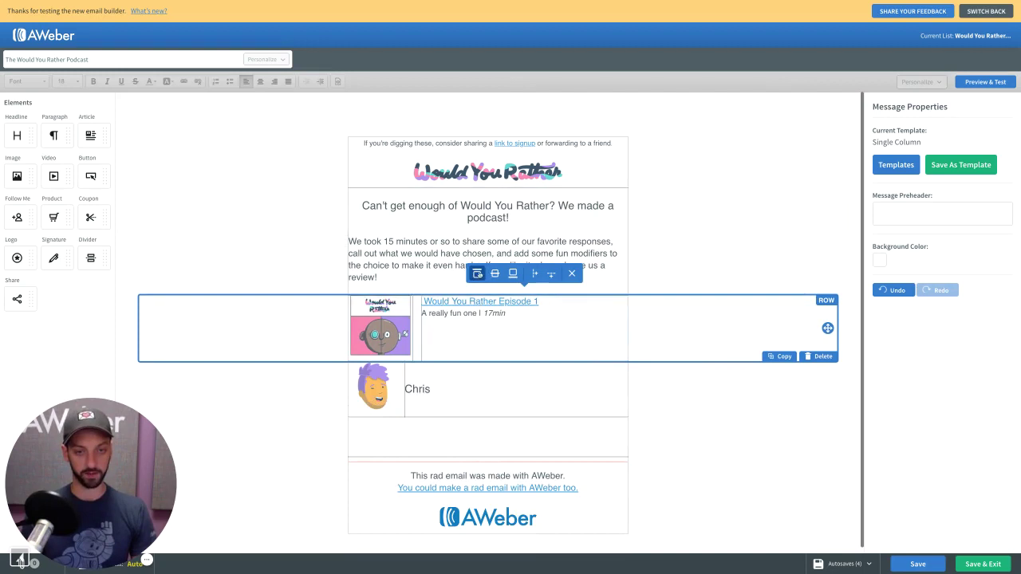
left_click(495, 274)
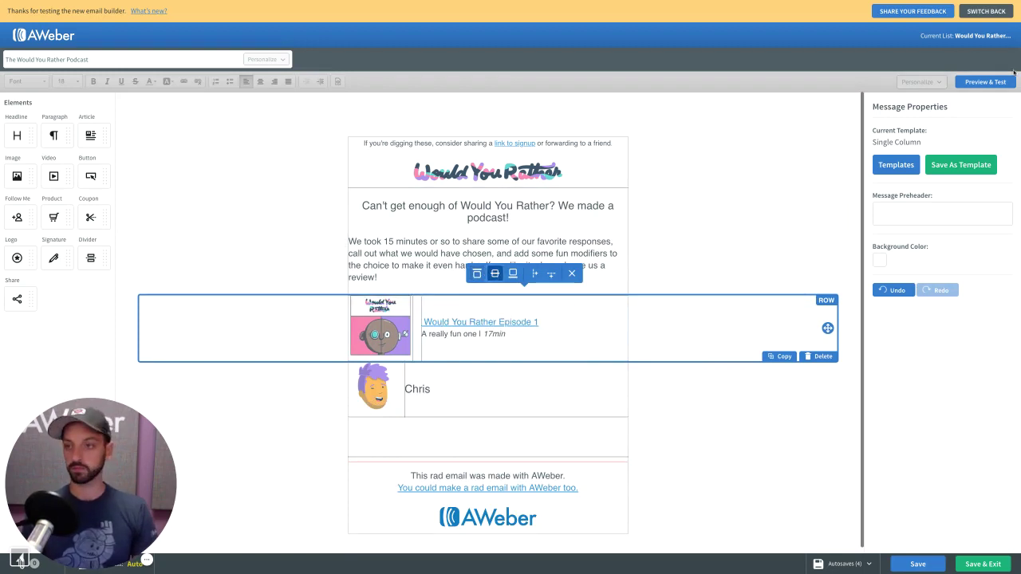
left_click(987, 82)
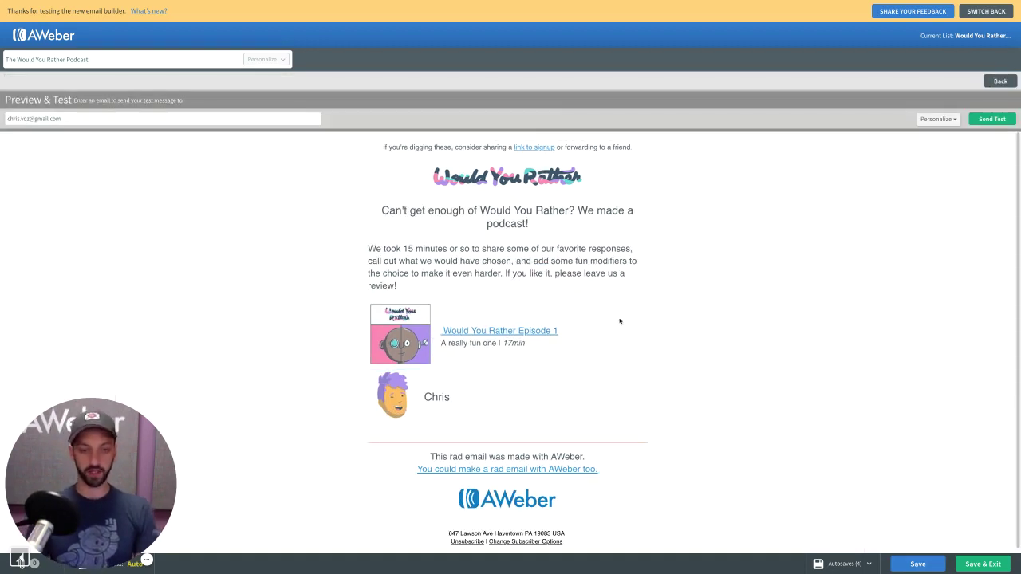
Resize the artwork to 80 px wide, narrow its column, and preview the smaller thumbnail.
left_click(998, 81)
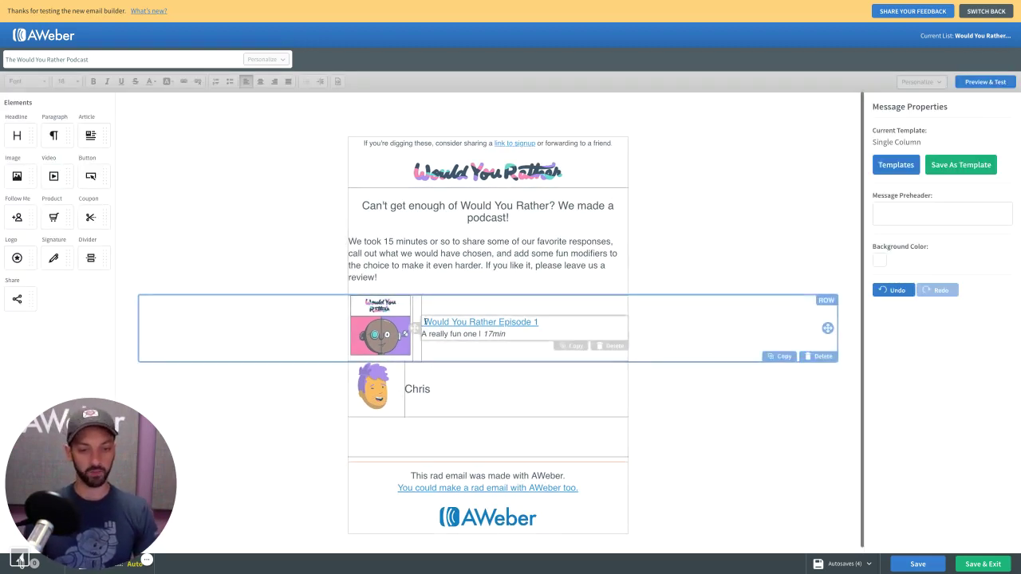
left_click(388, 315)
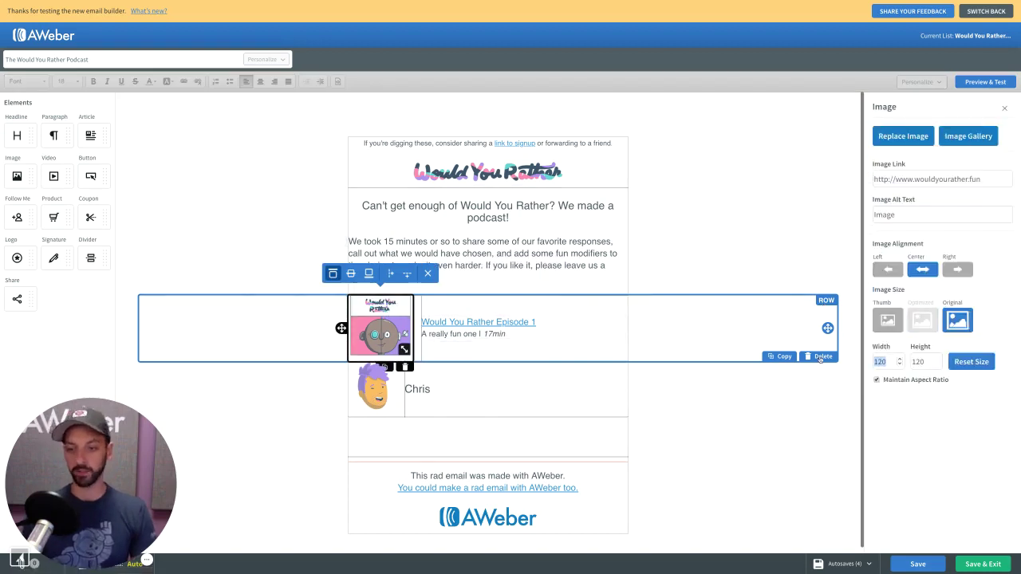
type("80")
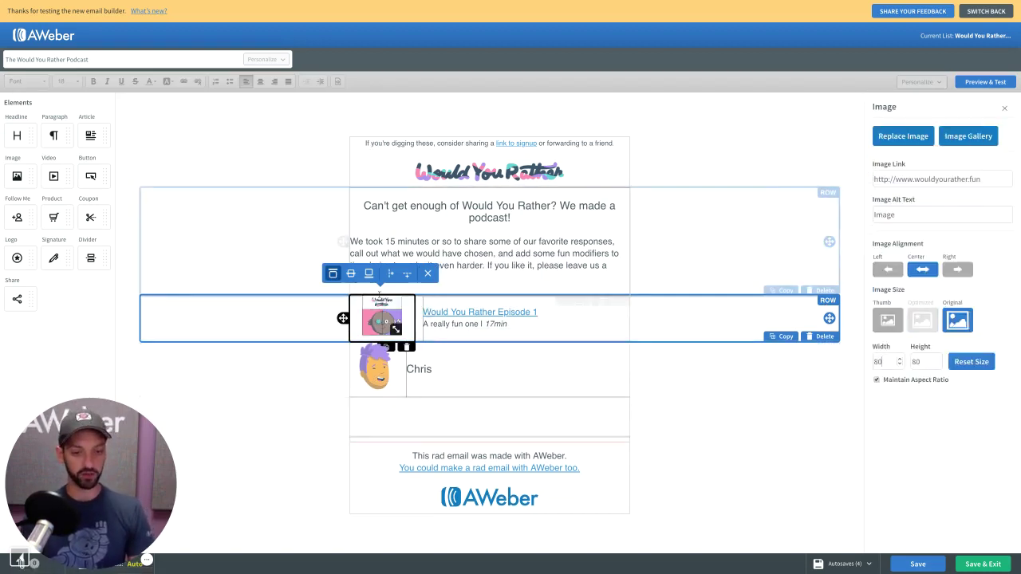
left_click_drag(414, 305, 394, 305)
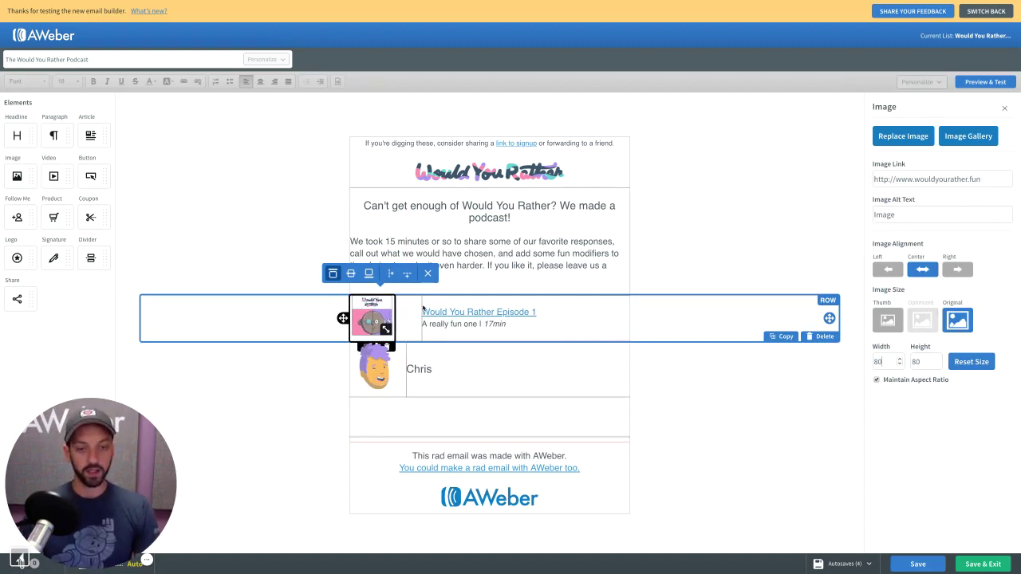
left_click(422, 307)
left_click_drag(422, 307, 402, 308)
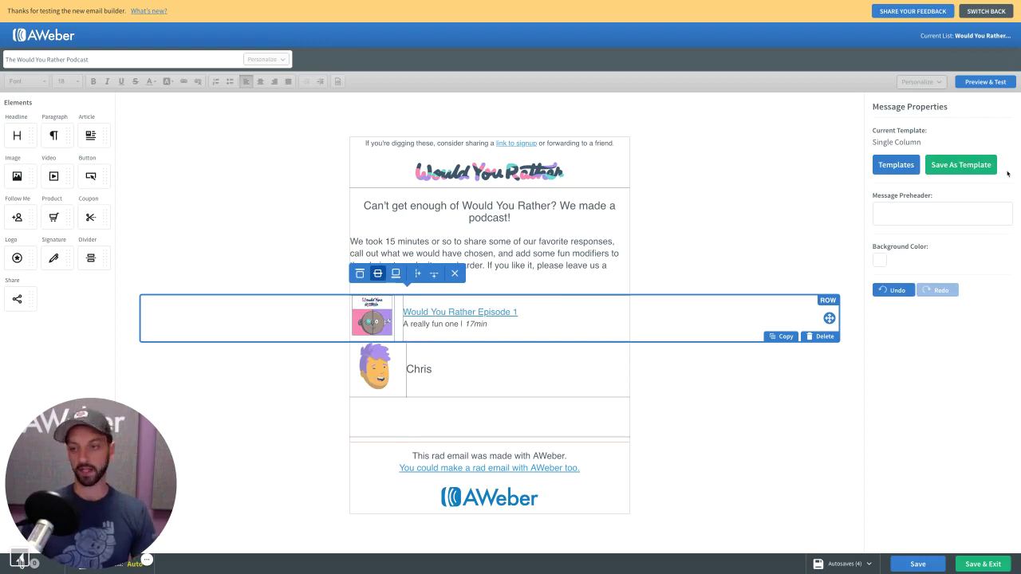
left_click(987, 85)
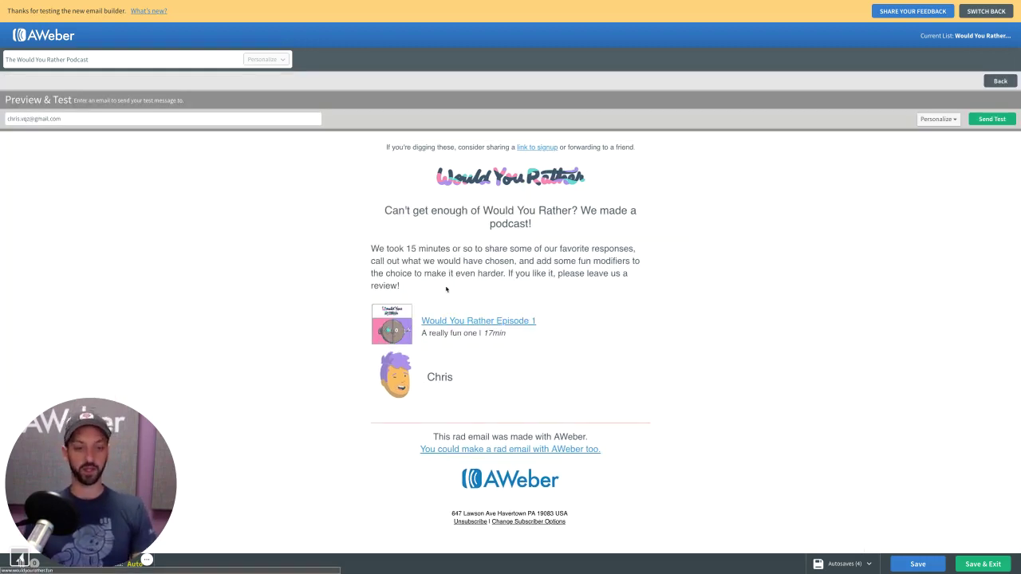
left_click(999, 81)
Add a non-italic 'iTune | Google | Stitcher | mp3' line below the 17min duration.
left_click(494, 324)
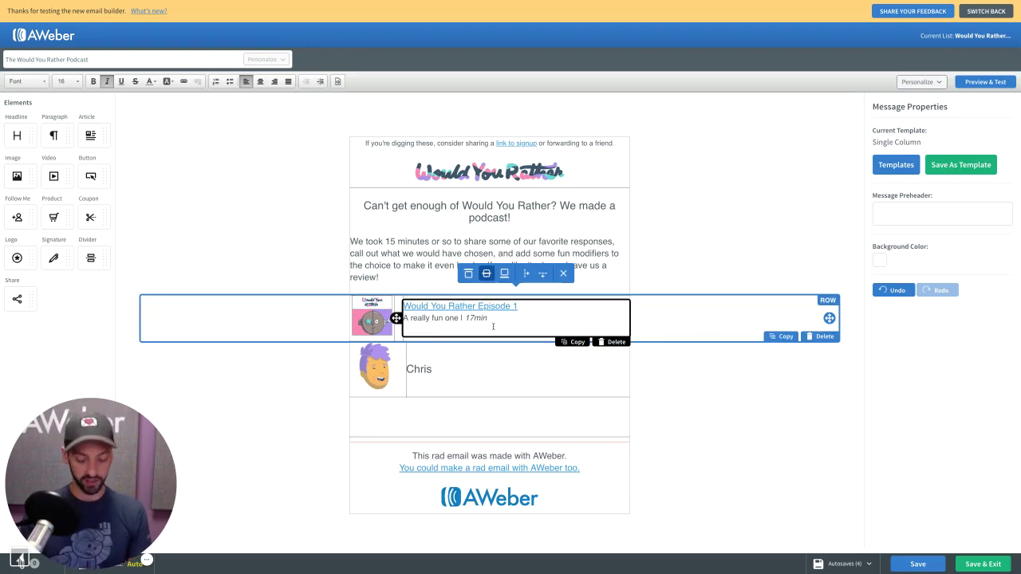
type("iTune")
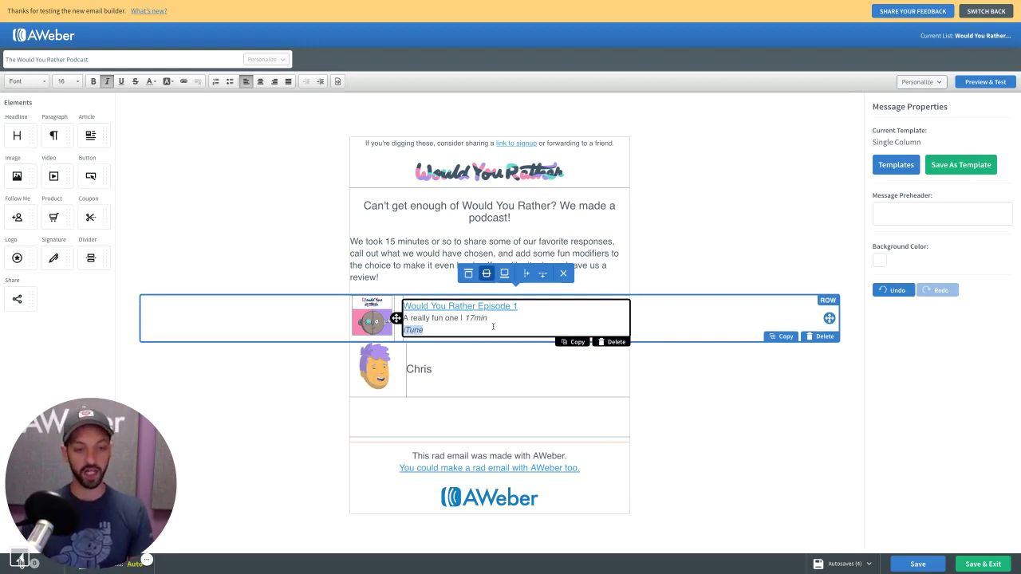
key("ctrl+i")
key("Right")
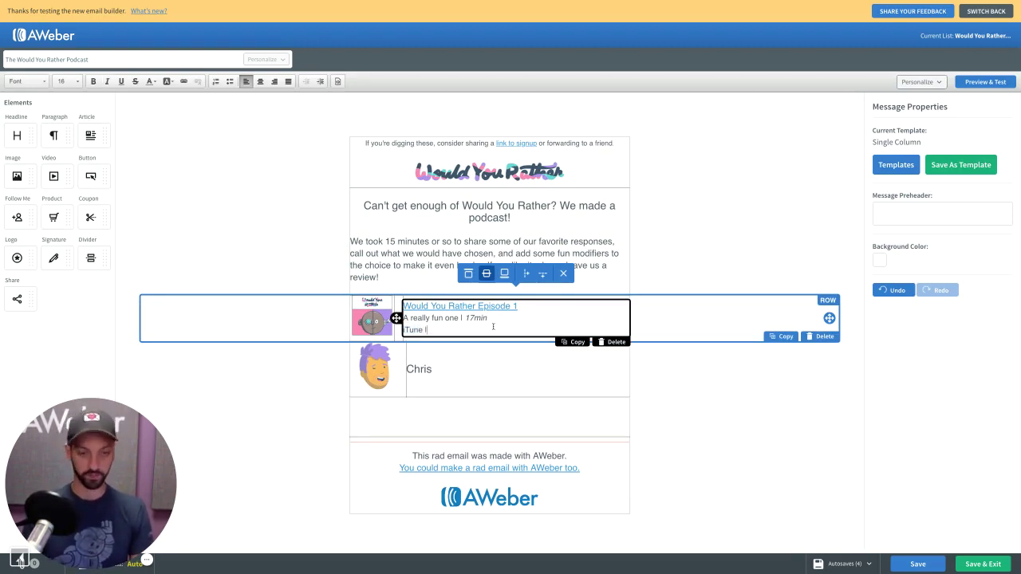
type("| Google ")
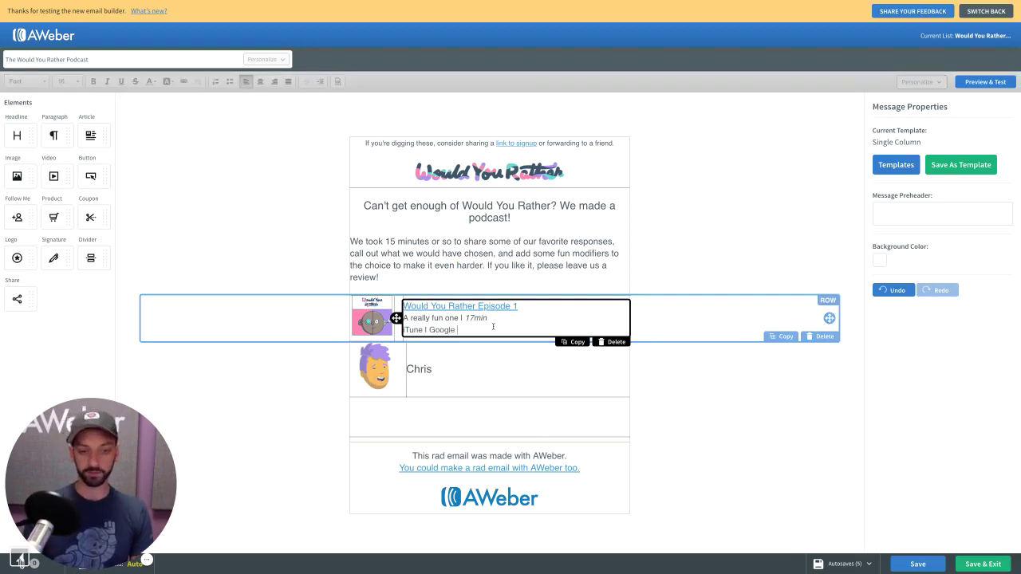
type("| Stitcher")
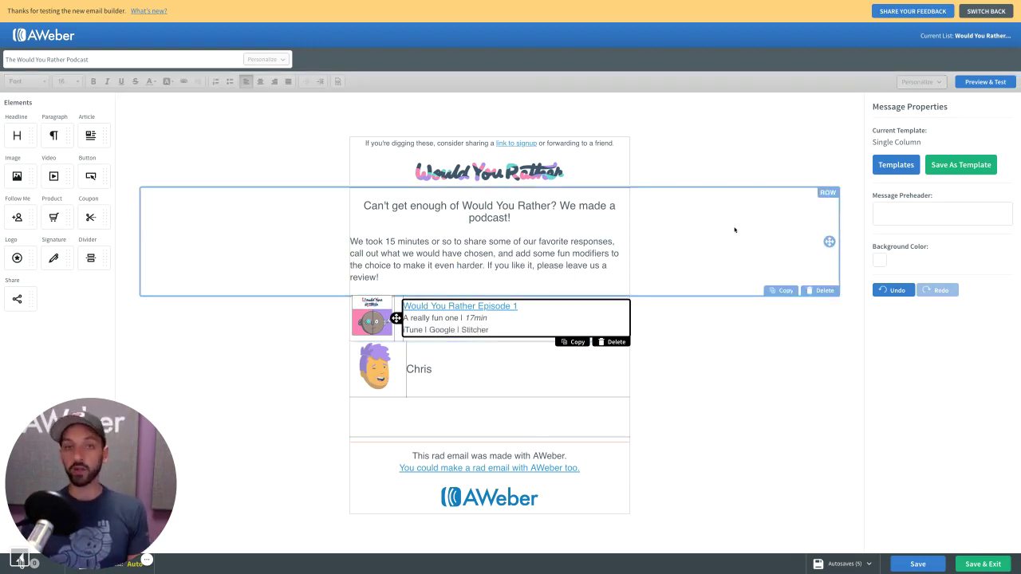
type(" | mp3")
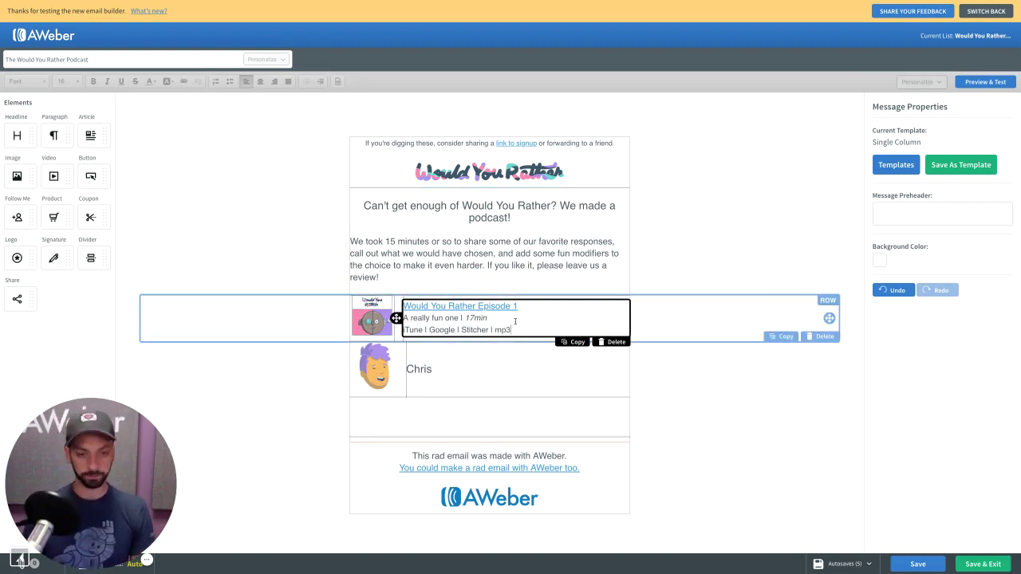
key("shift+Home")
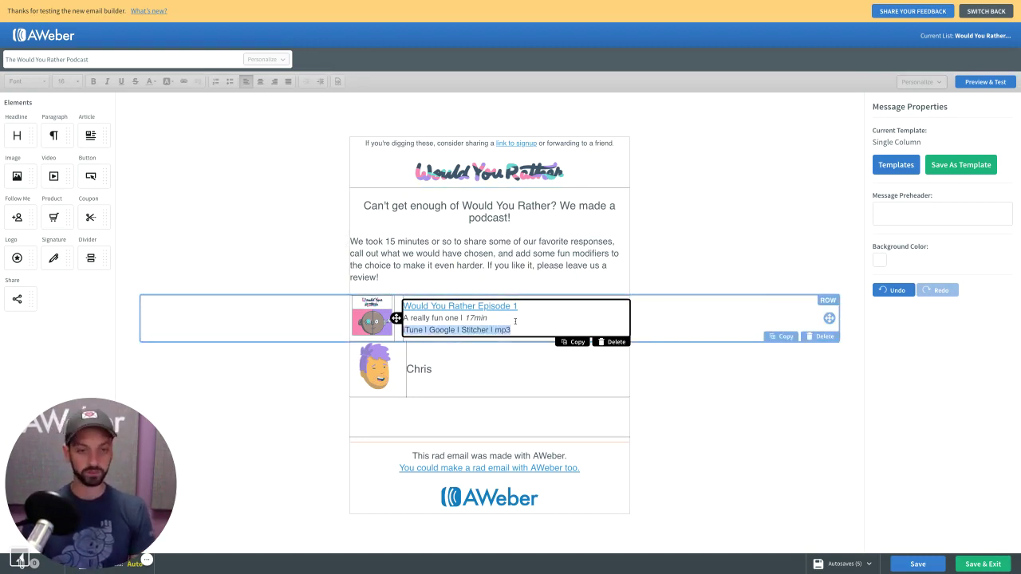
left_click(431, 330)
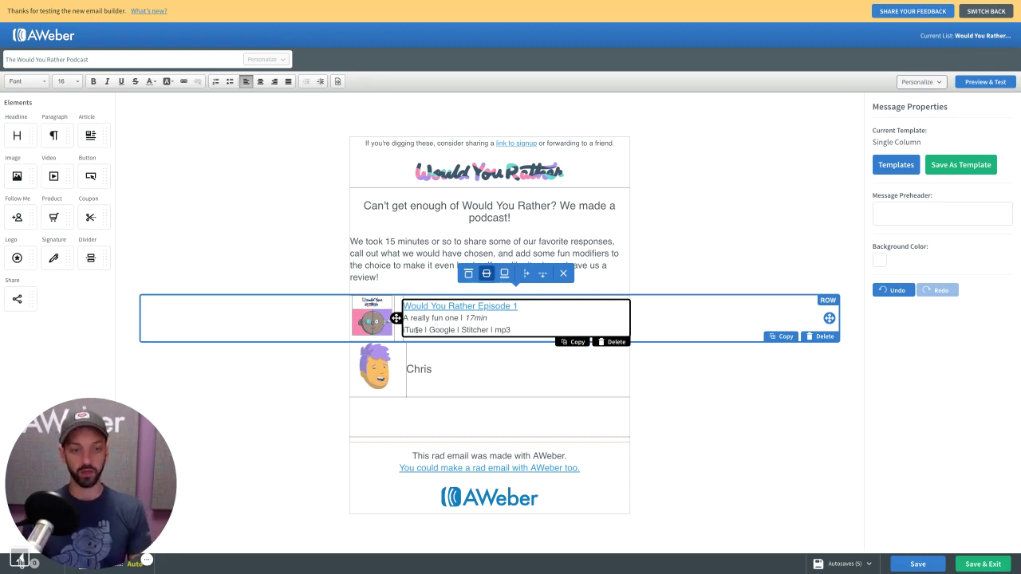
double_click(415, 329)
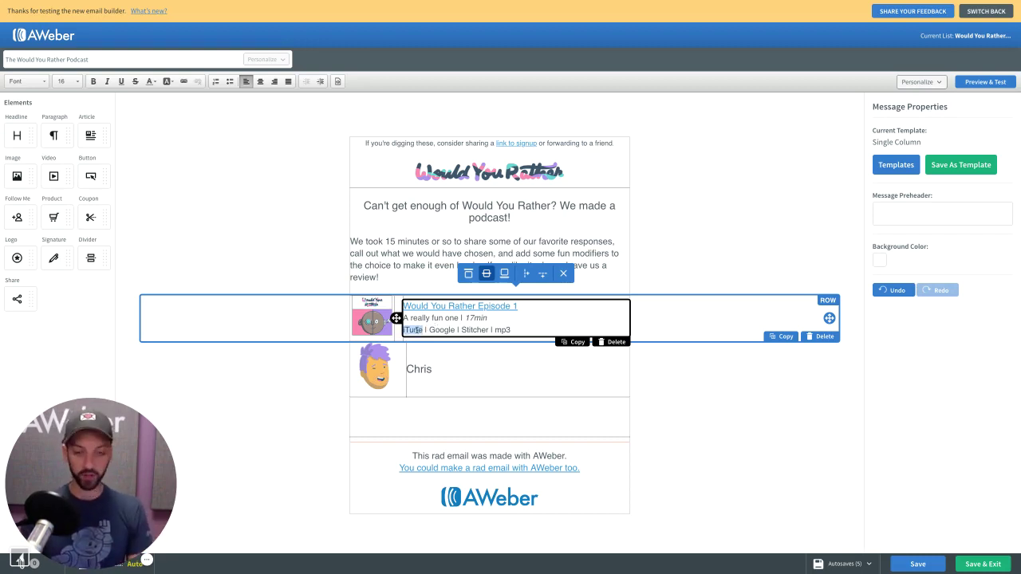
key("ctrl+k")
type("w")
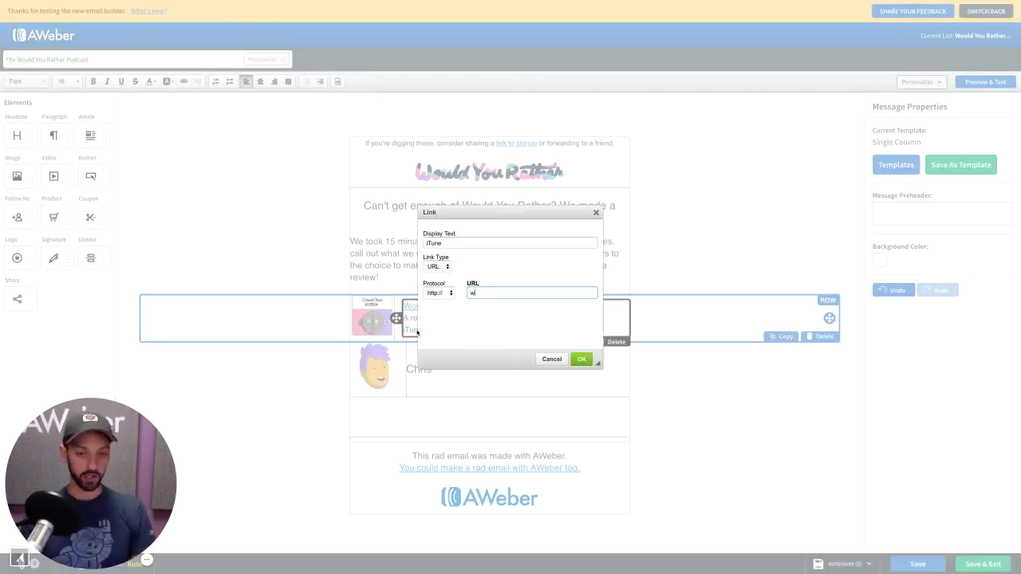
type("ww.i")
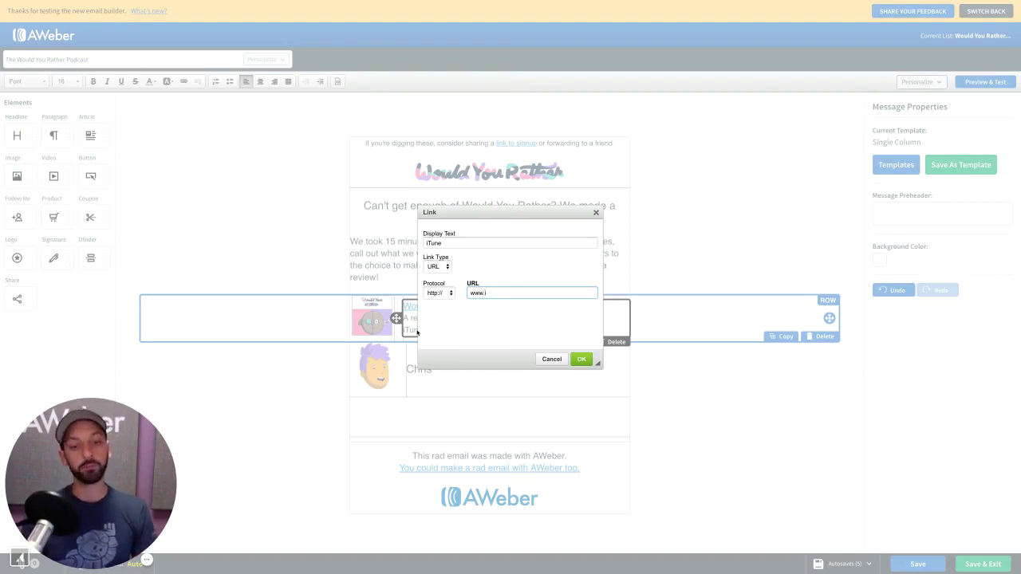
type("tunes")
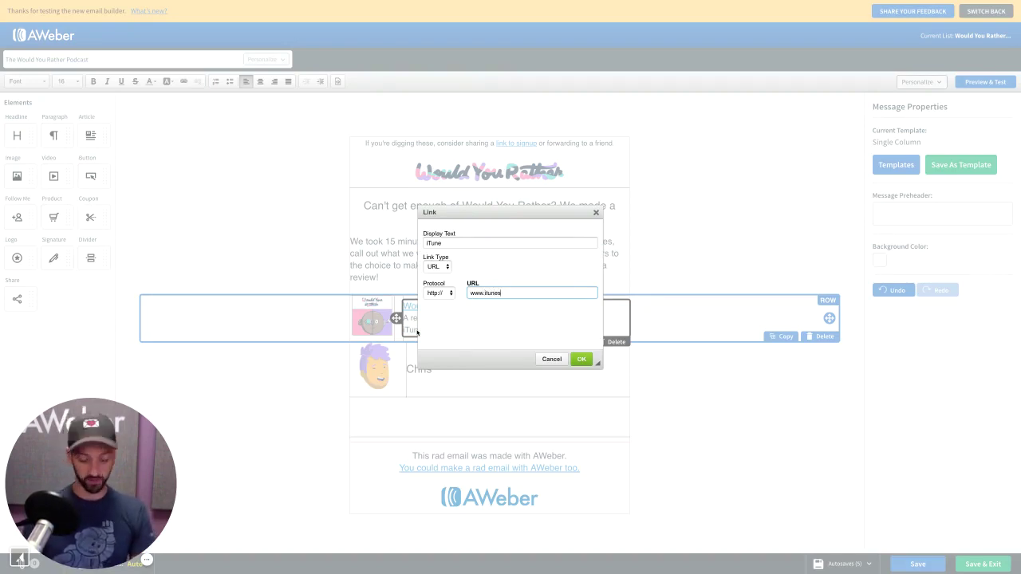
type(".com")
key("Return")
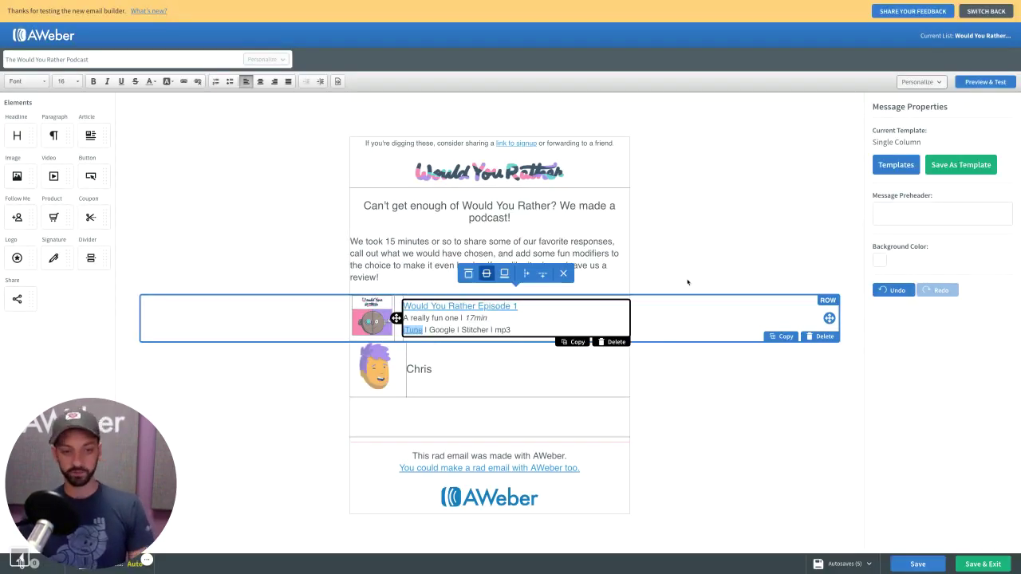
Preview the email to check the podcast row with its linked 'iTune' provider line.
left_click(987, 83)
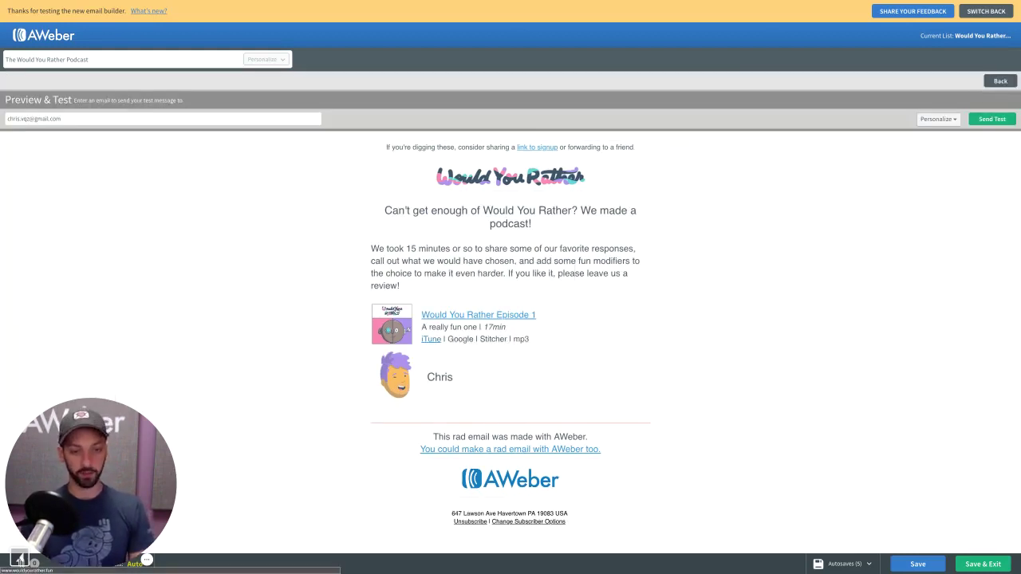